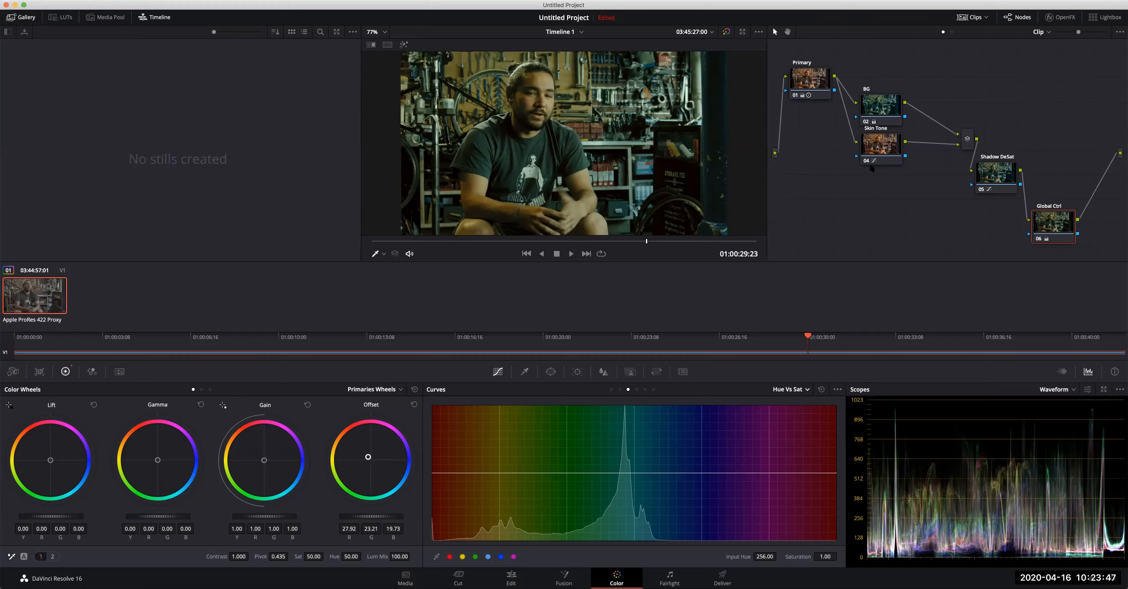
# Step: Bypass and re-enable the Primary and BG nodes in turn to examine what each contributes to the grade
pyautogui.click(806, 81)
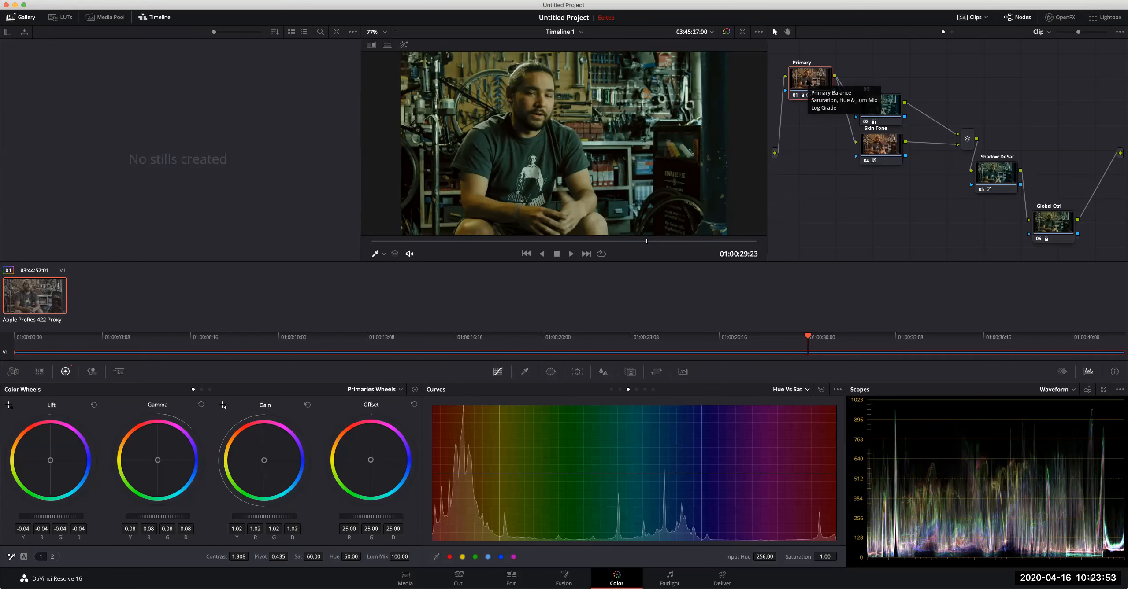
pyautogui.hotkey('ctrl', 'd')
pyautogui.hotkey('ctrl', 'd')
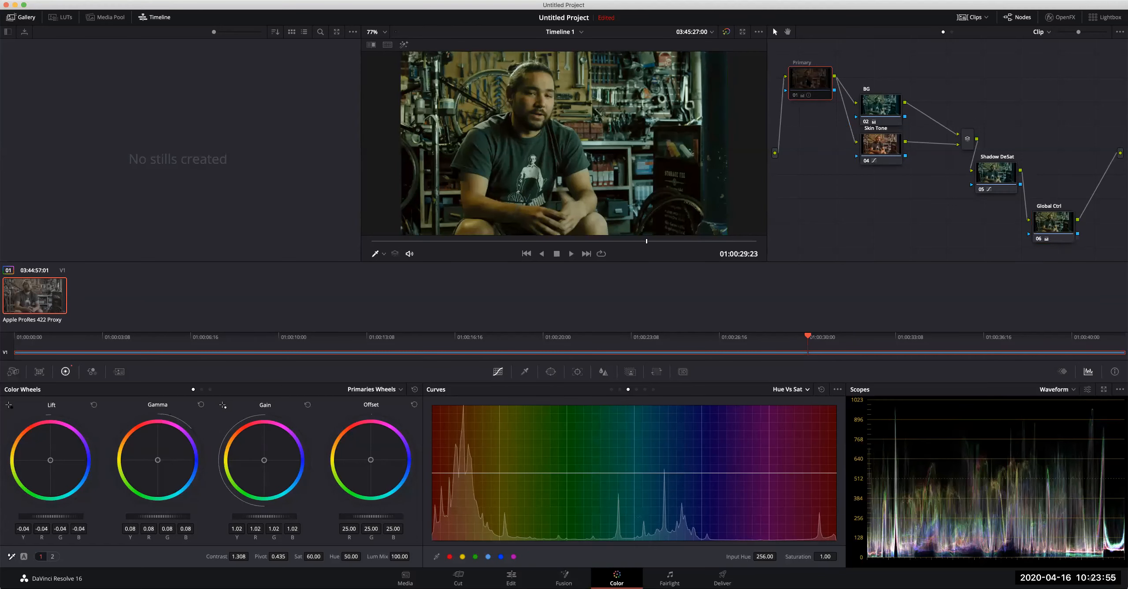
pyautogui.click(880, 107)
pyautogui.hotkey('ctrl', 'd')
pyautogui.hotkey('ctrl', 'd')
# Step: Bypass and re-enable the Shadow DeSat and Global Ctrl nodes in turn to compare the image with and without them
pyautogui.click(880, 145)
pyautogui.click(996, 174)
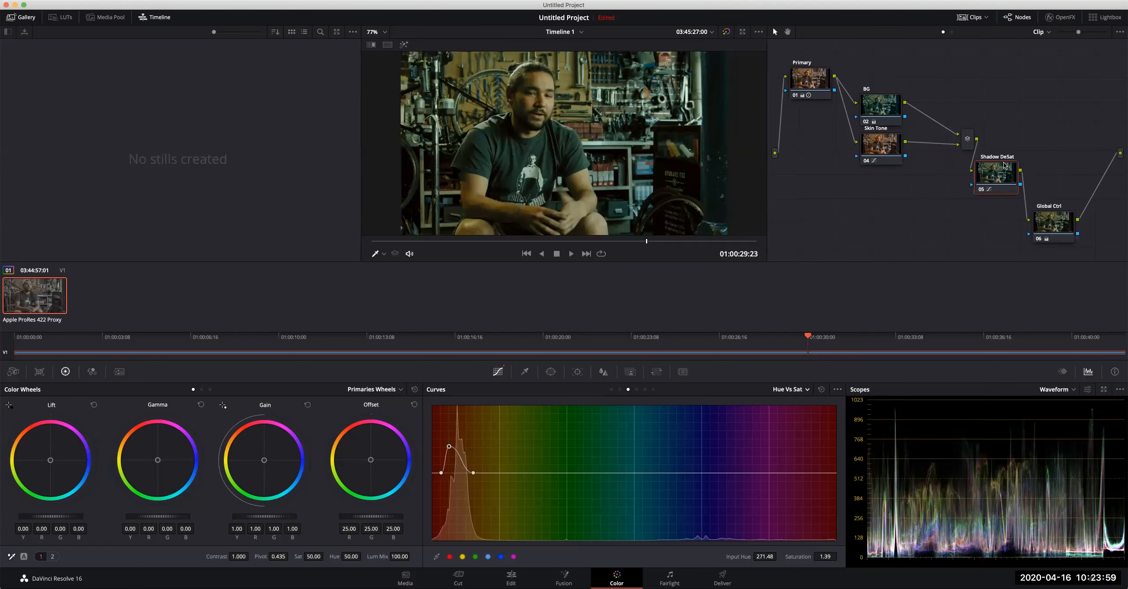
pyautogui.hotkey('ctrl', 'd')
pyautogui.hotkey('ctrl', 'd')
pyautogui.click(1057, 220)
pyautogui.hotkey('ctrl', 'd')
pyautogui.hotkey('ctrl', 'd')
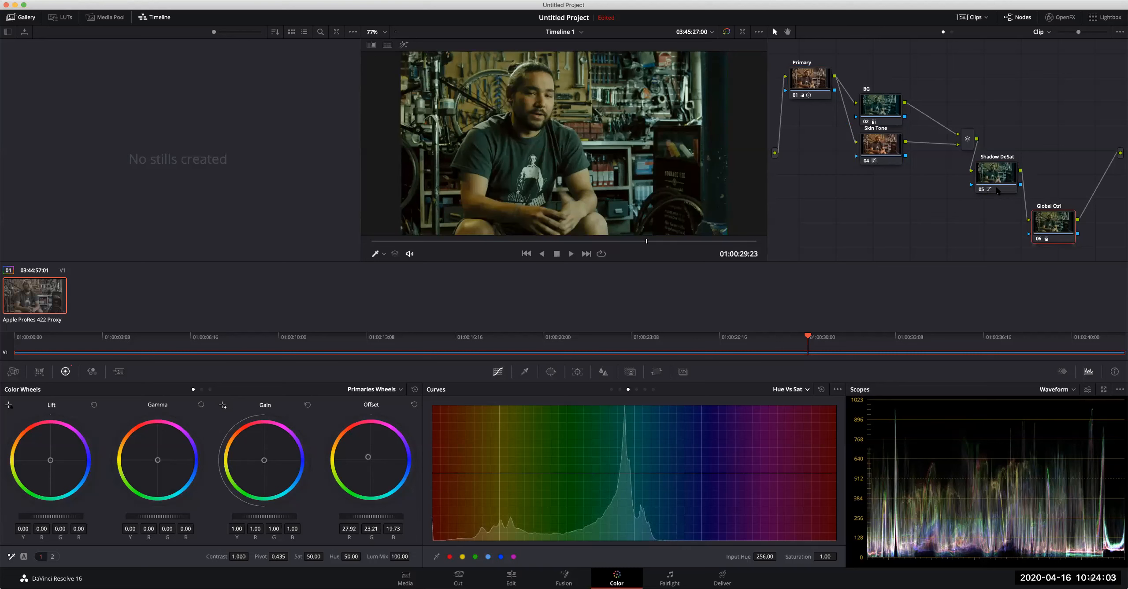
pyautogui.click(829, 85)
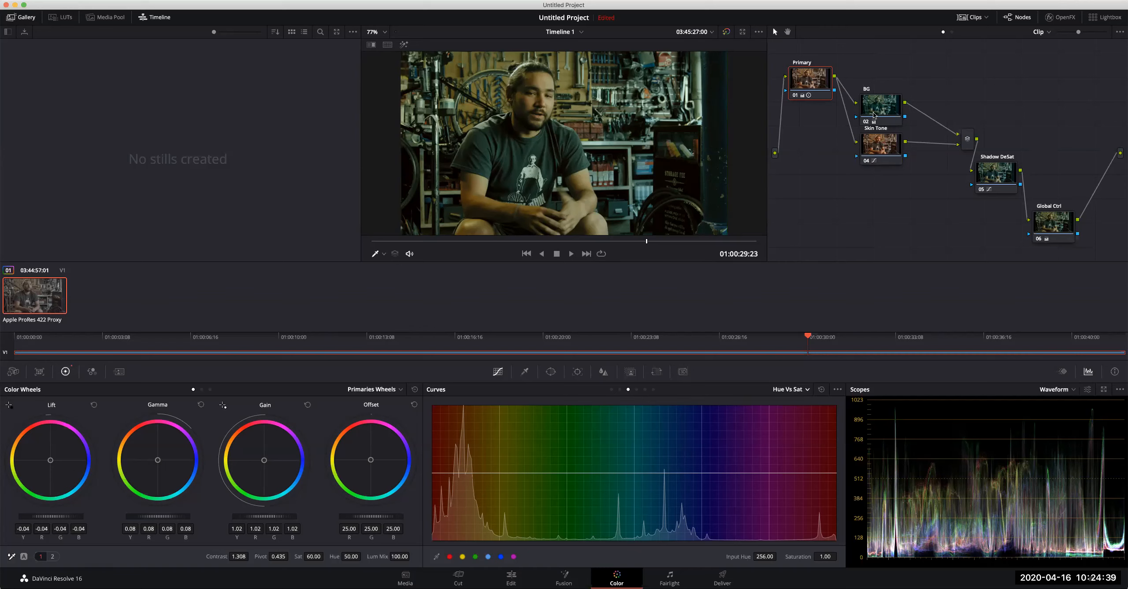
# Step: Tidy the node graph by moving the parallel mixer, Skin Tone, Shadow DeSat and Global Ctrl nodes
pyautogui.moveTo(967, 140); pyautogui.dragTo(936, 134)
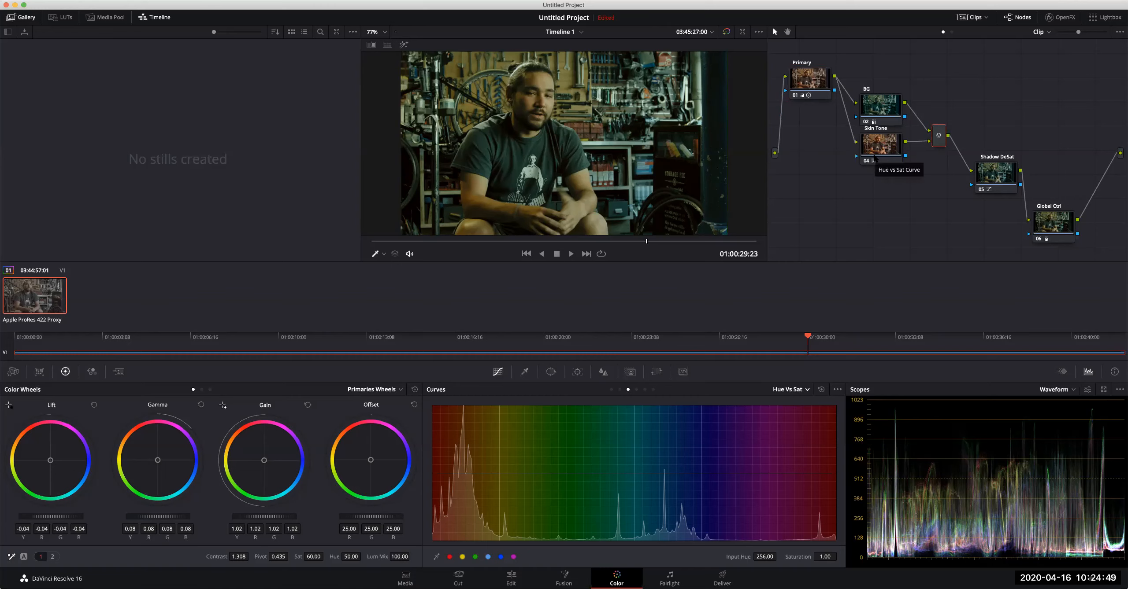
pyautogui.moveTo(875, 159); pyautogui.dragTo(877, 164)
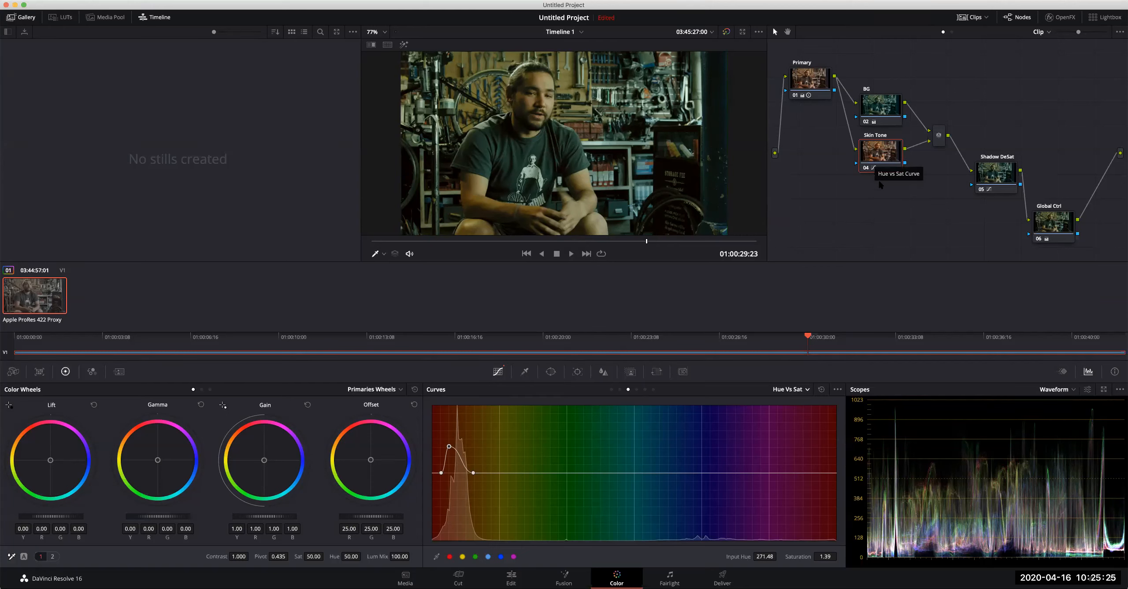
pyautogui.click(866, 116)
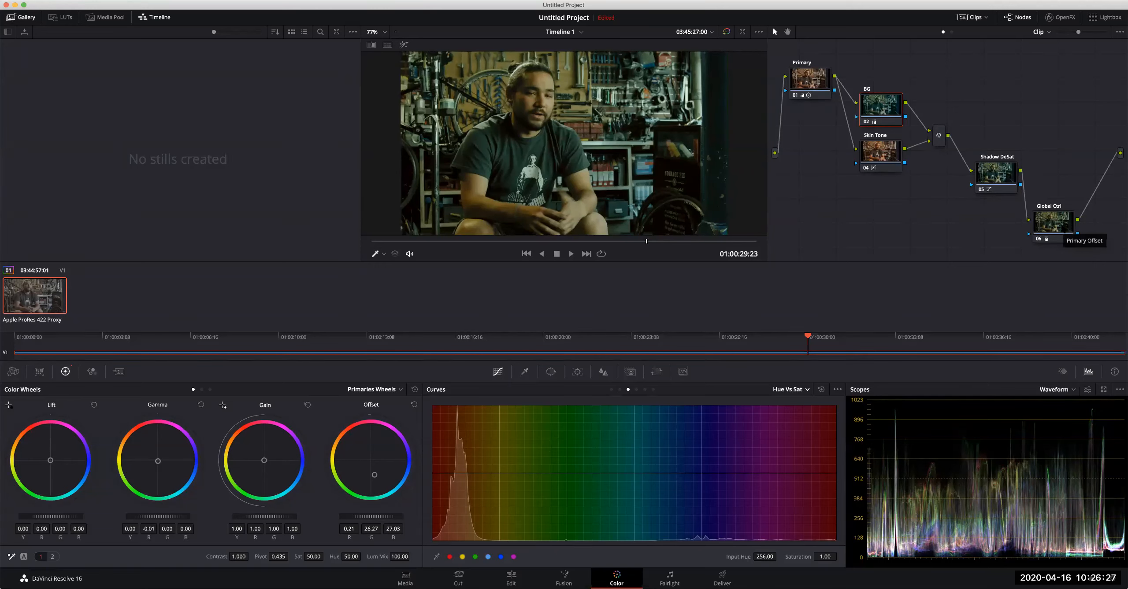
pyautogui.moveTo(996, 174); pyautogui.dragTo(984, 176)
pyautogui.moveTo(1053, 222); pyautogui.dragTo(1049, 221)
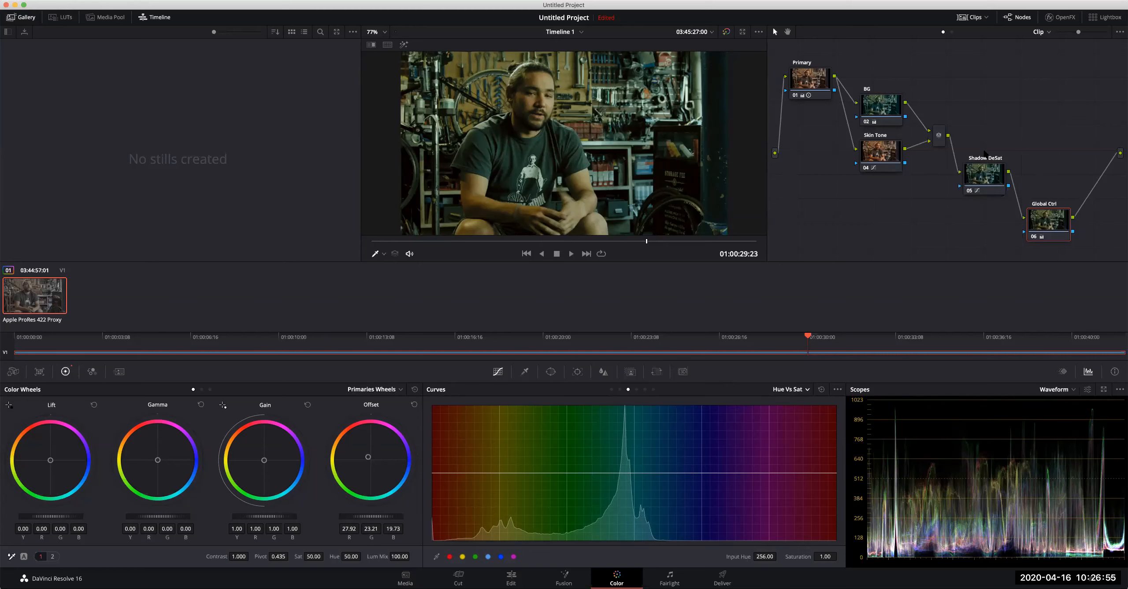
# Step: Delete every node in the existing grade and add a fresh serial node to the empty node graph
pyautogui.moveTo(794, 49); pyautogui.dragTo(1054, 229)
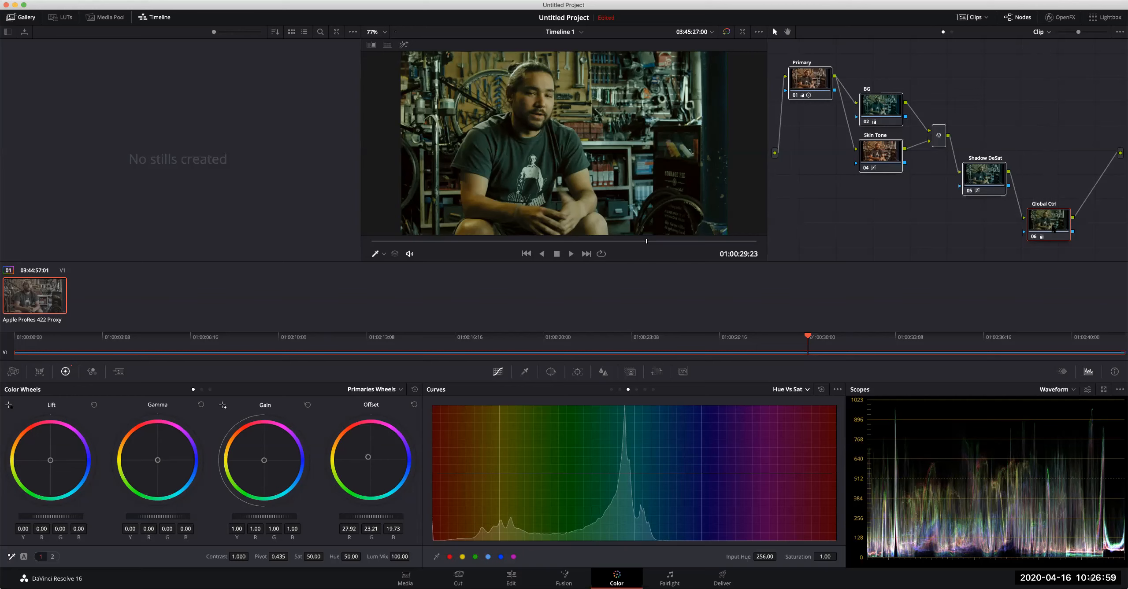
pyautogui.press('Delete')
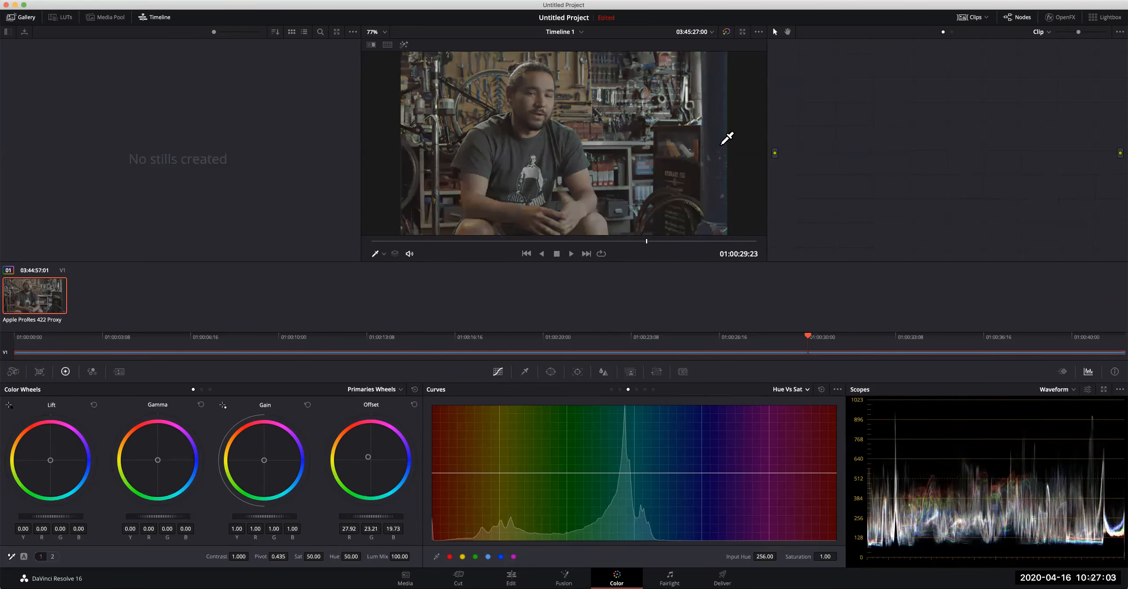
pyautogui.click(309, 0)
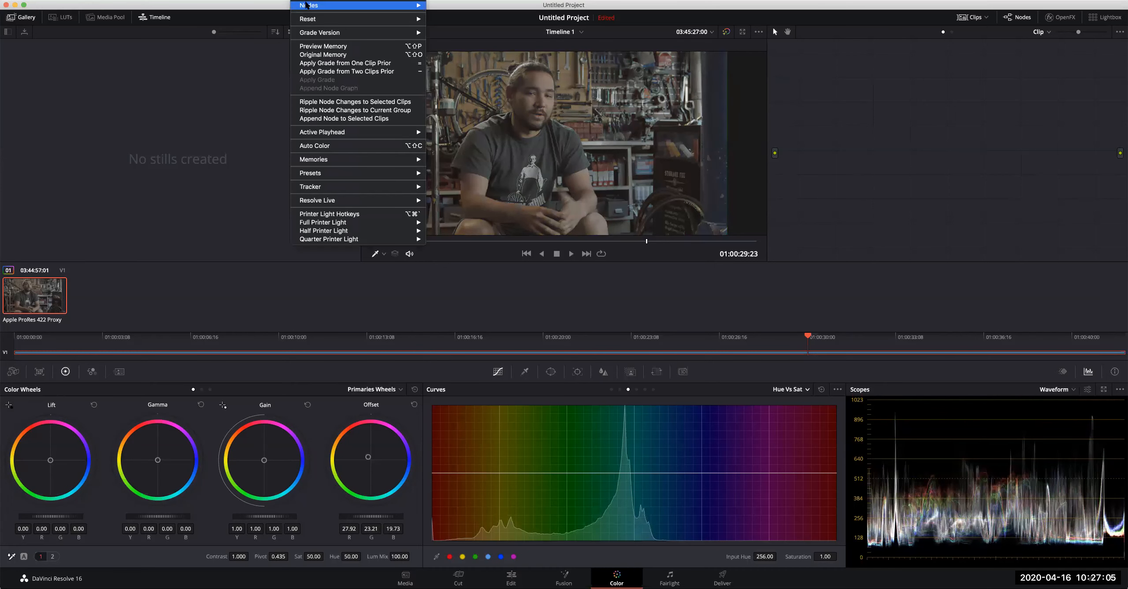
pyautogui.moveTo(317, 5)
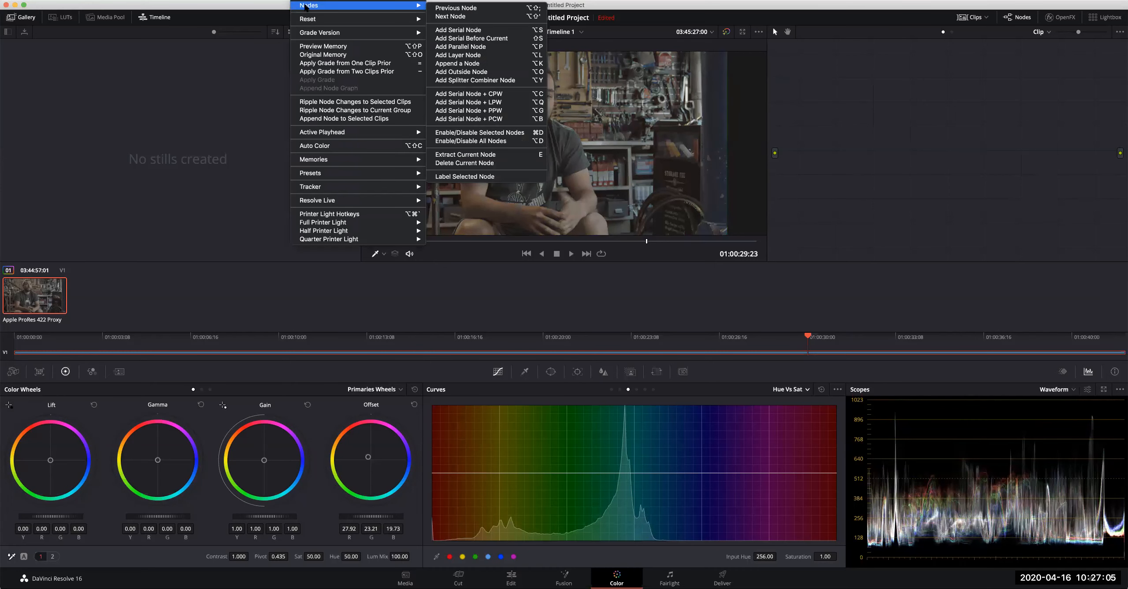
pyautogui.click(496, 31)
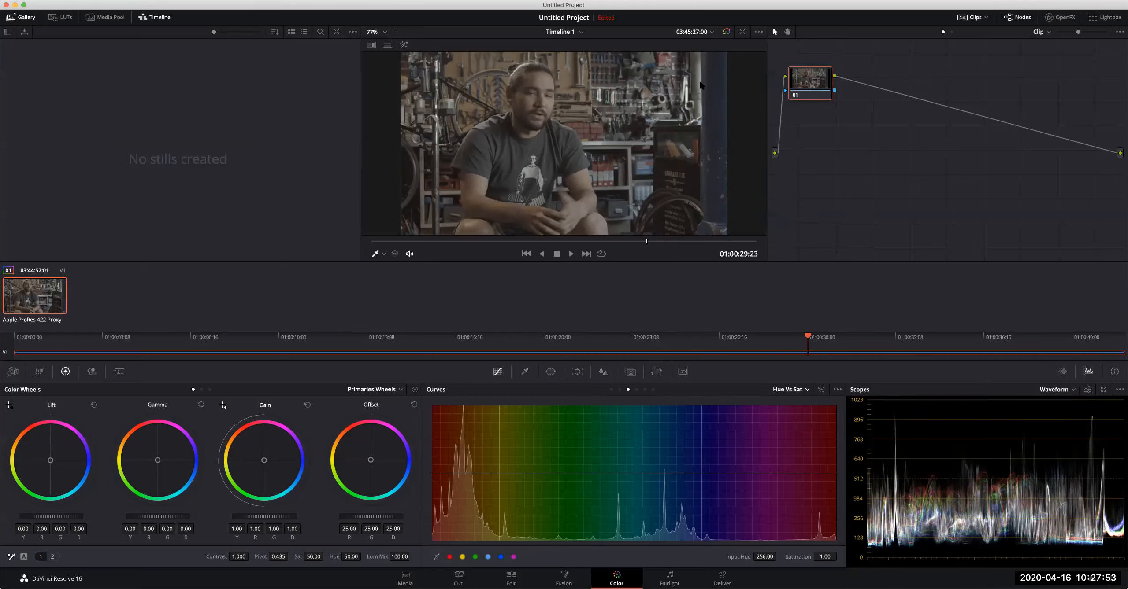
# Step: Move the new node slightly down in the graph and label it Primary
pyautogui.moveTo(818, 90); pyautogui.dragTo(821, 96)
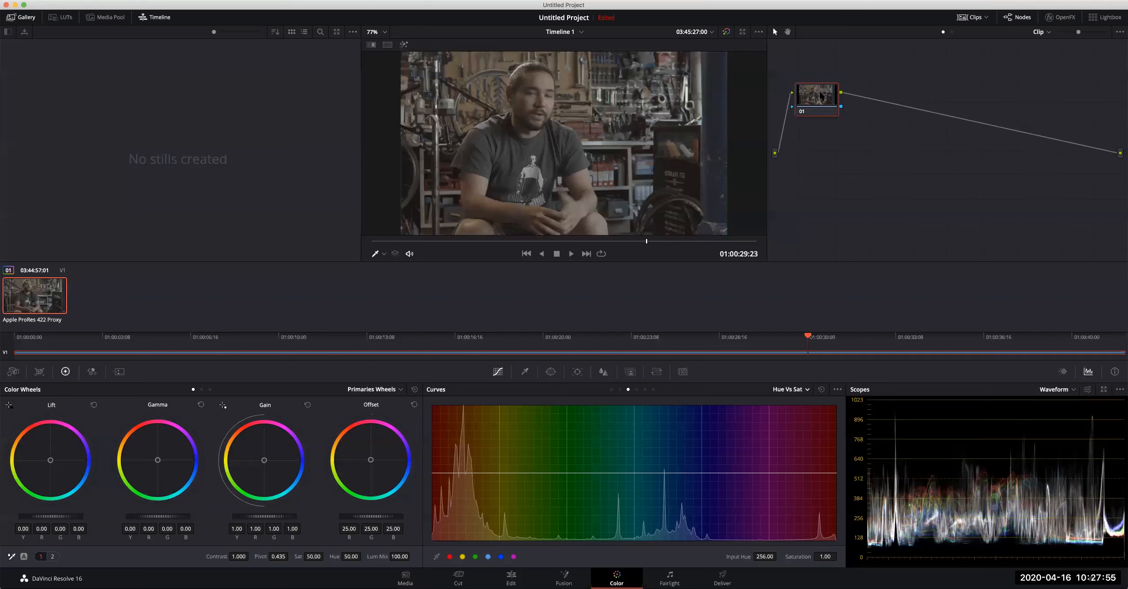
pyautogui.rightClick(817, 92)
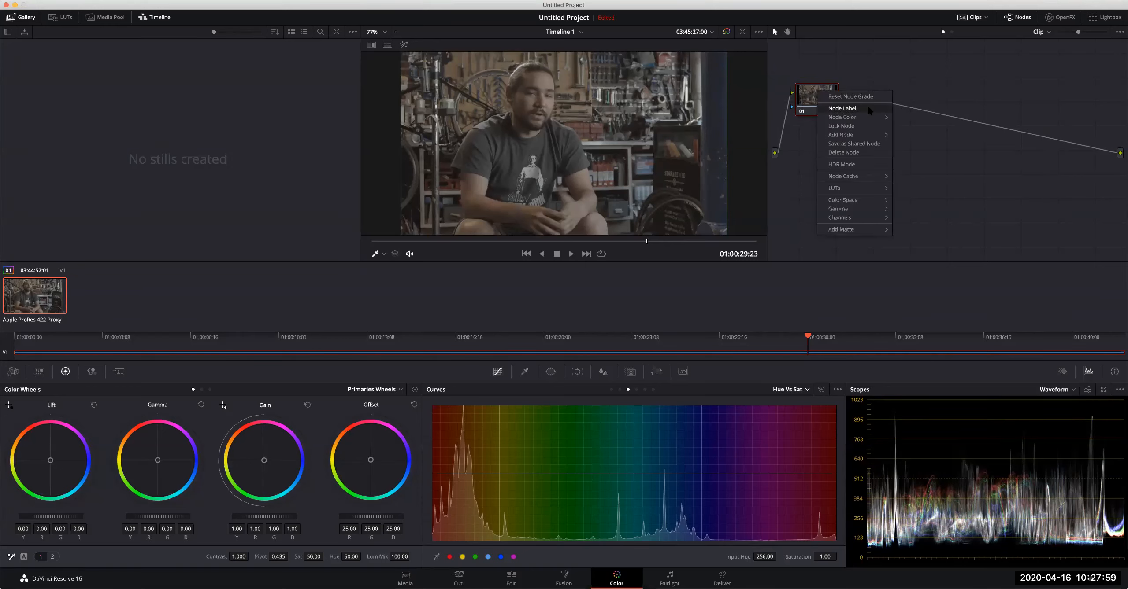
pyautogui.click(854, 112)
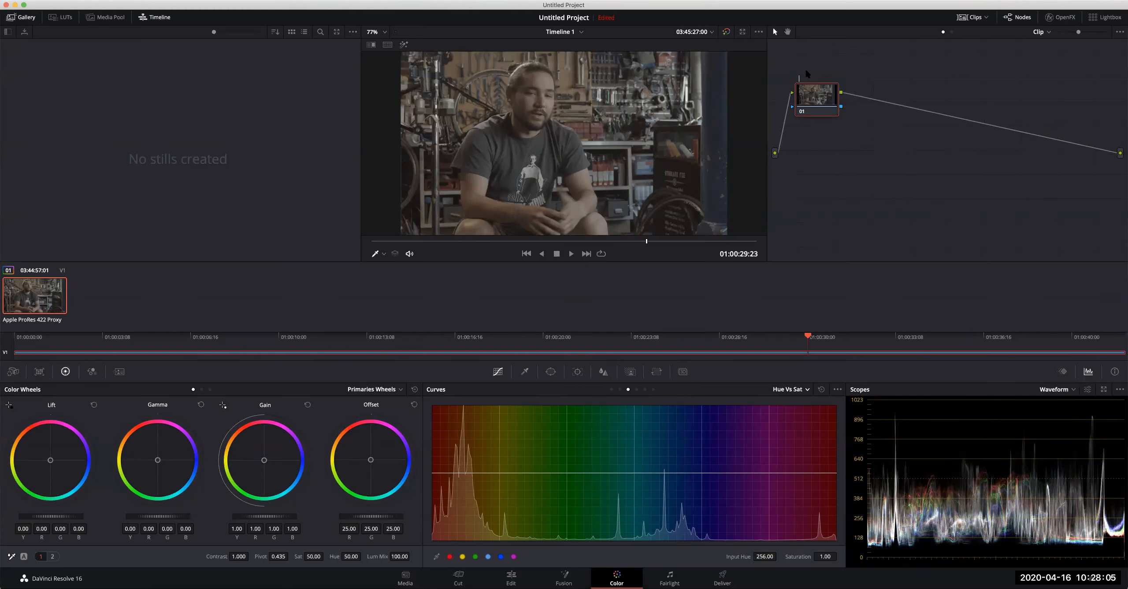
pyautogui.write('Primary')
pyautogui.press('Return')
# Step: Try an automatic colour balance on the Primary node
pyautogui.click(23, 557)
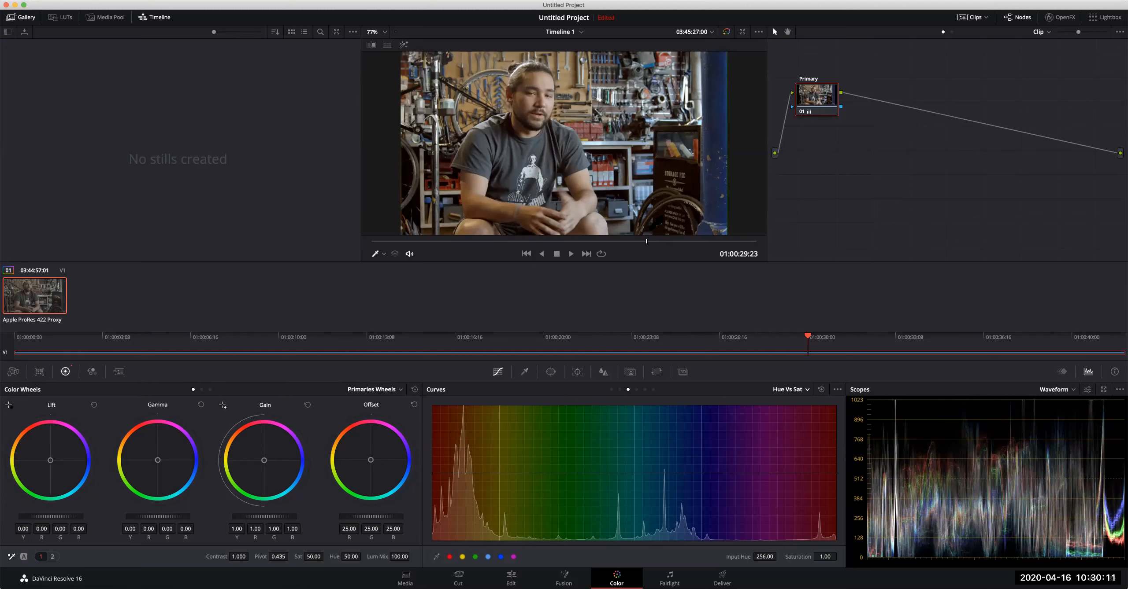
pyautogui.click(563, 190)
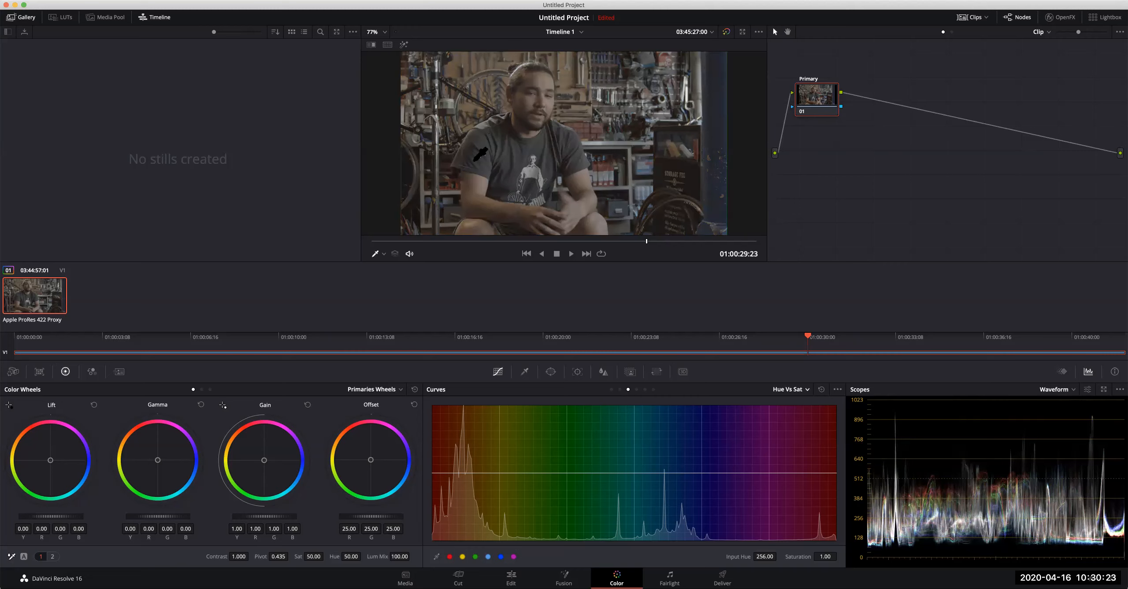
# Step: White-balance the Primary node by sampling a neutral spot on the shelves beside the man in the viewer
pyautogui.click(10, 557)
pyautogui.click(645, 186)
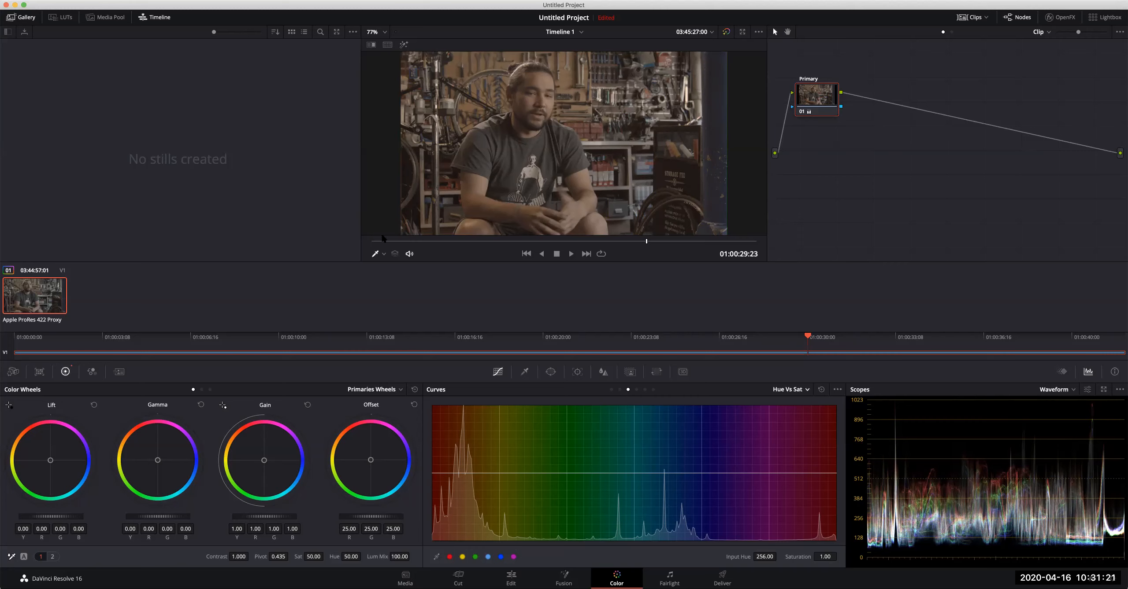
pyautogui.click(384, 254)
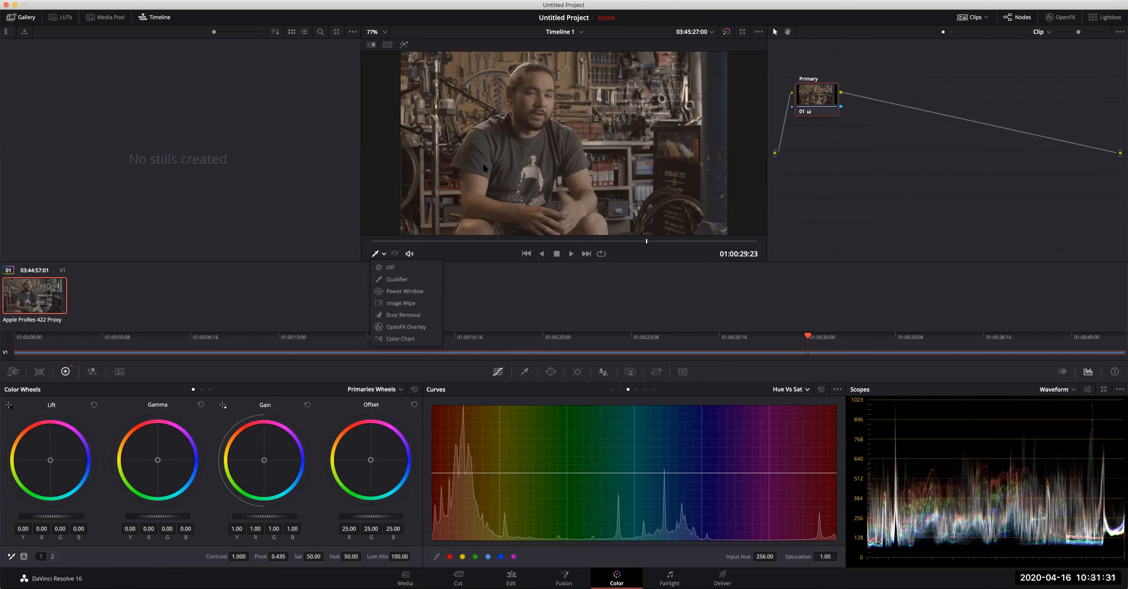
pyautogui.click(380, 162)
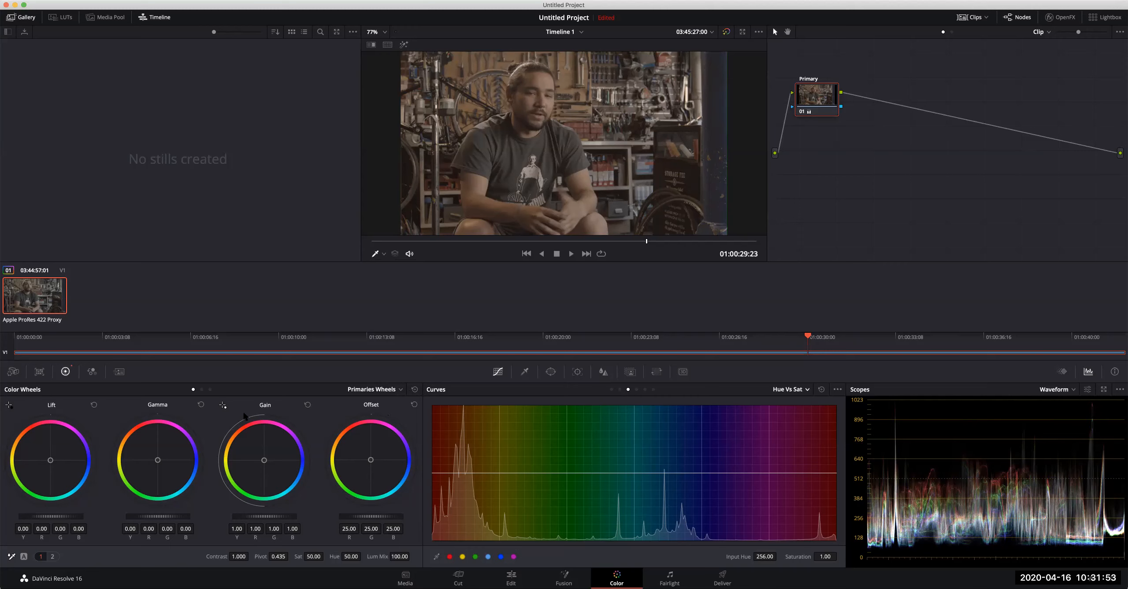
# Step: Look through the colour wheel modes up to Log and return to the Primaries Wheels
pyautogui.rightClick(816, 97)
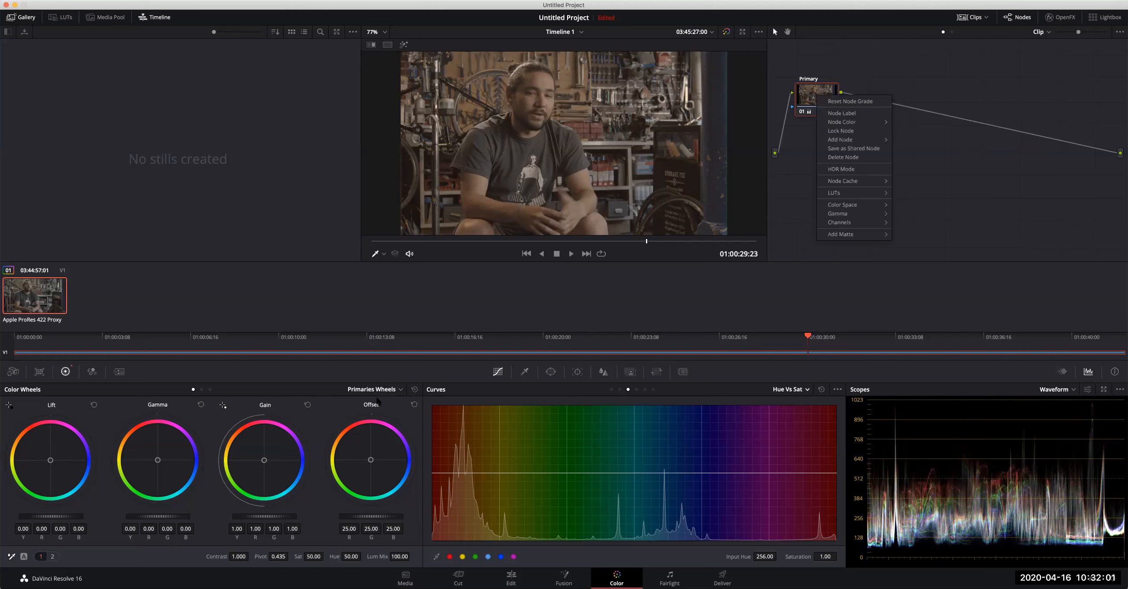
pyautogui.click(202, 391)
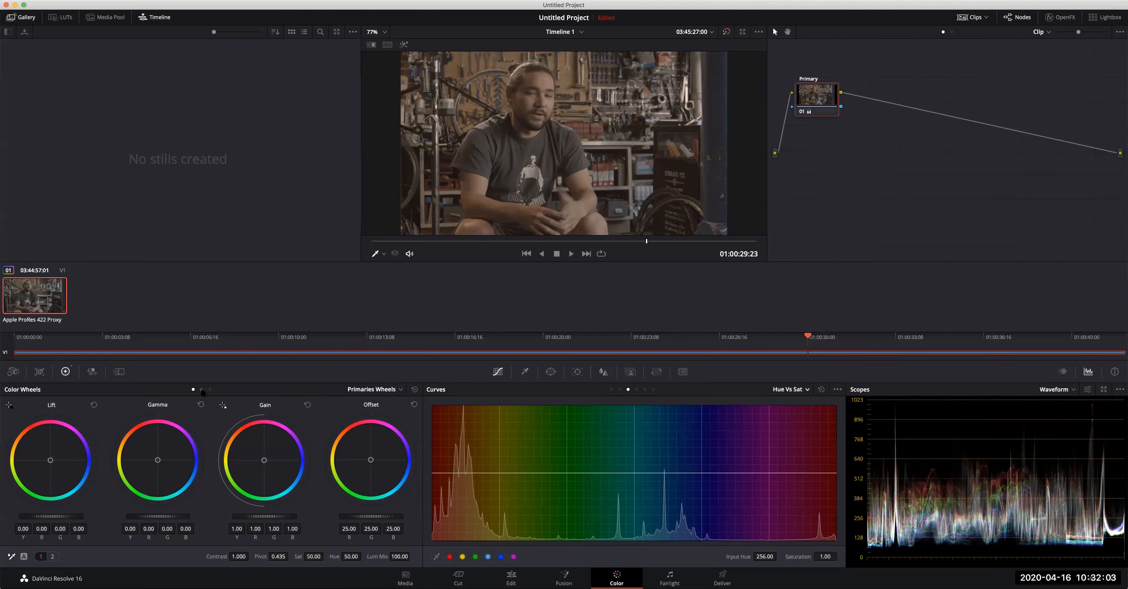
pyautogui.click(201, 390)
pyautogui.click(210, 390)
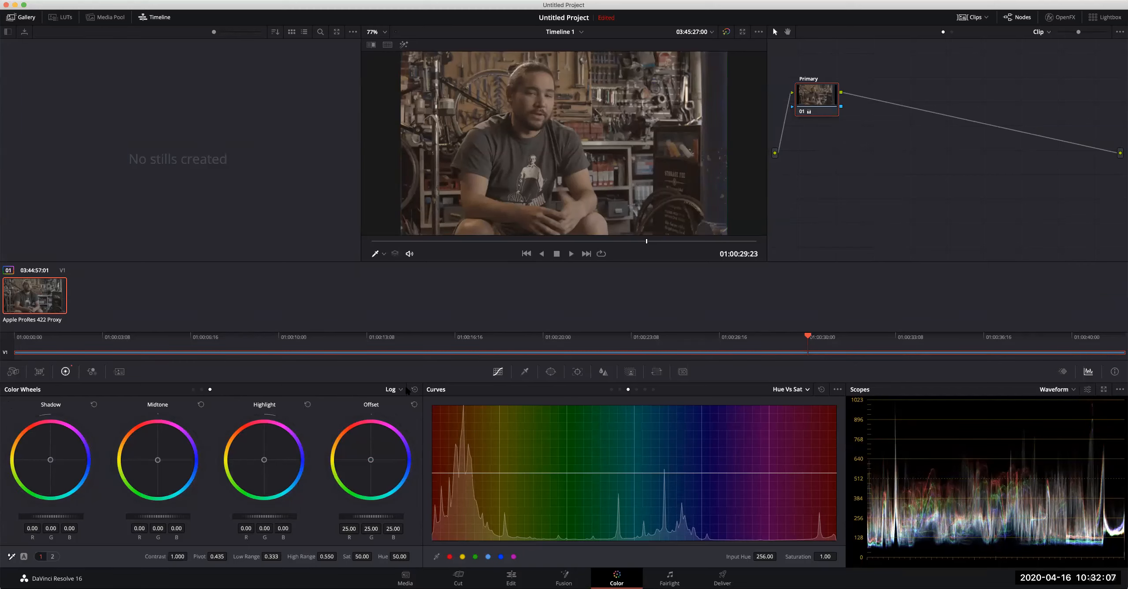
pyautogui.click(193, 390)
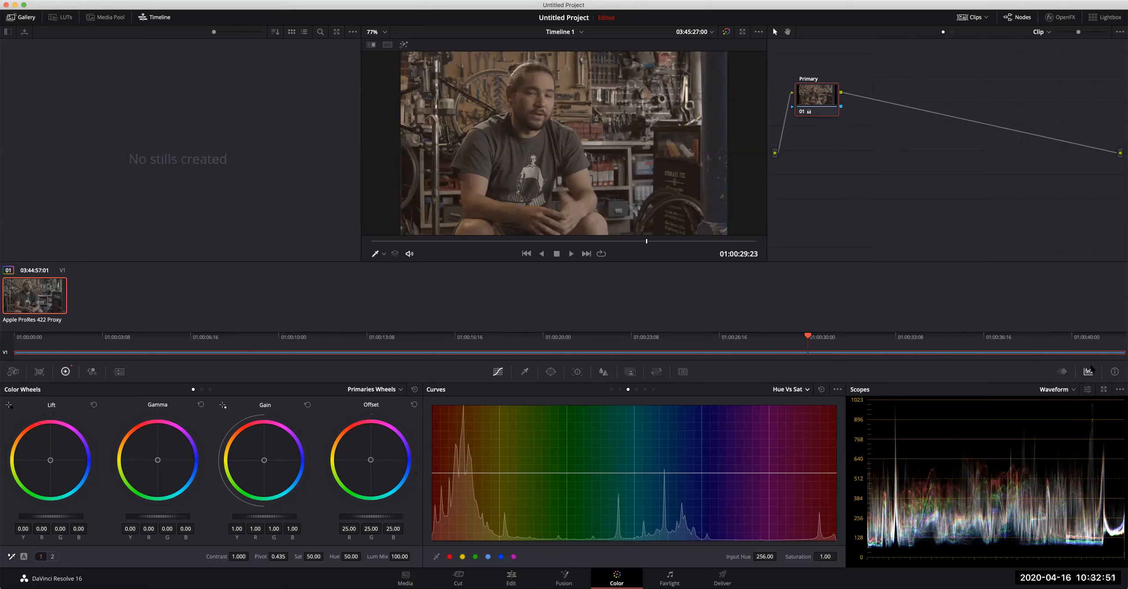
# Step: View the shot in the Histogram and Vectorscope scopes, and return to the Waveform
pyautogui.click(1073, 390)
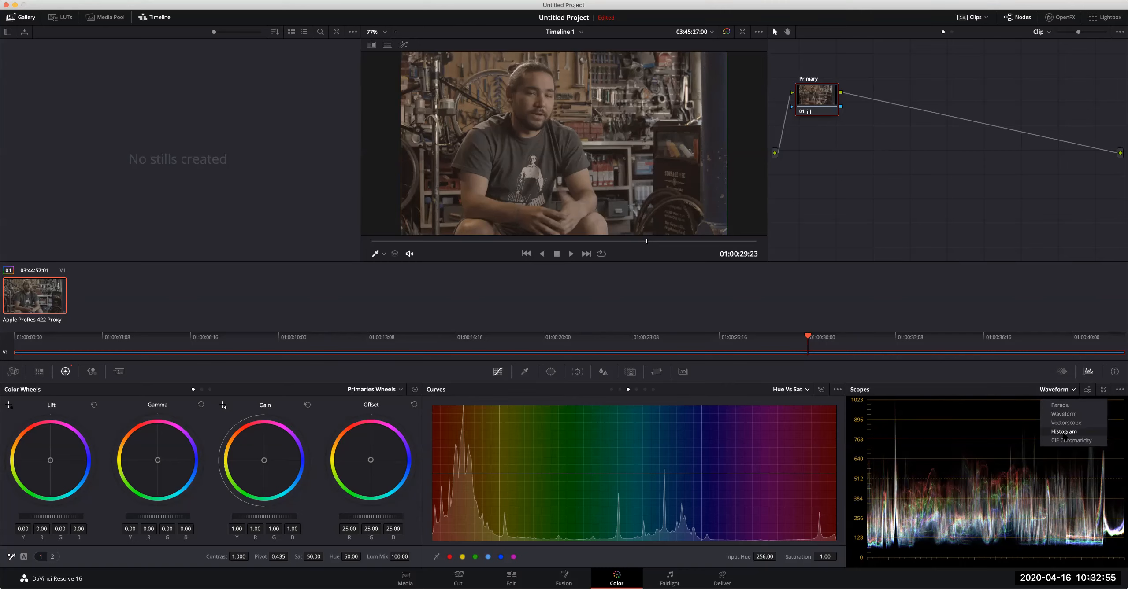
pyautogui.click(1065, 432)
pyautogui.click(1074, 390)
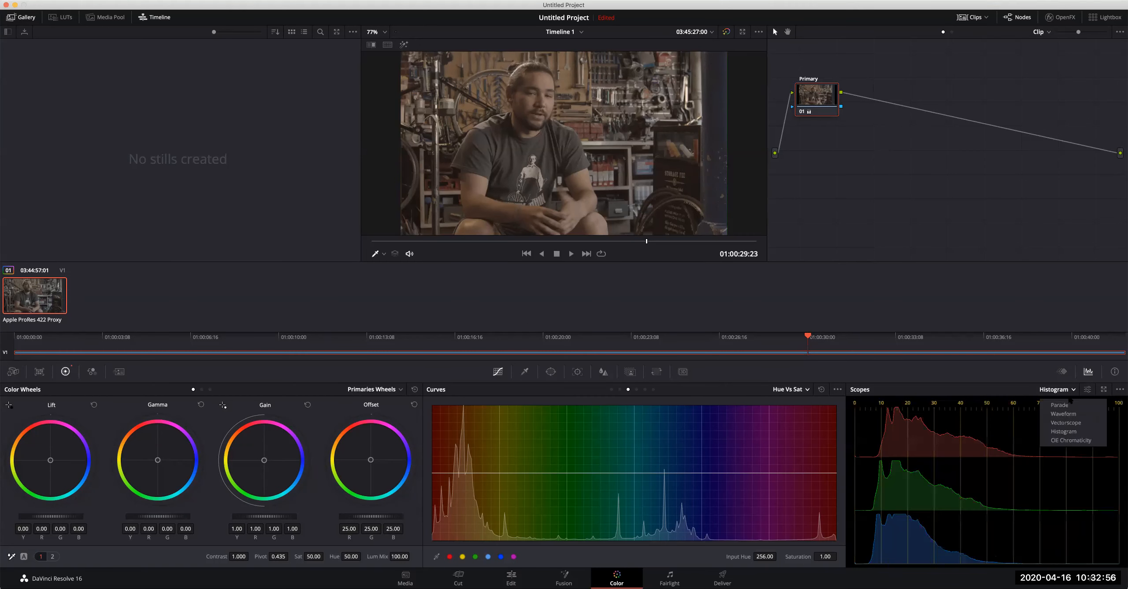
pyautogui.click(1070, 424)
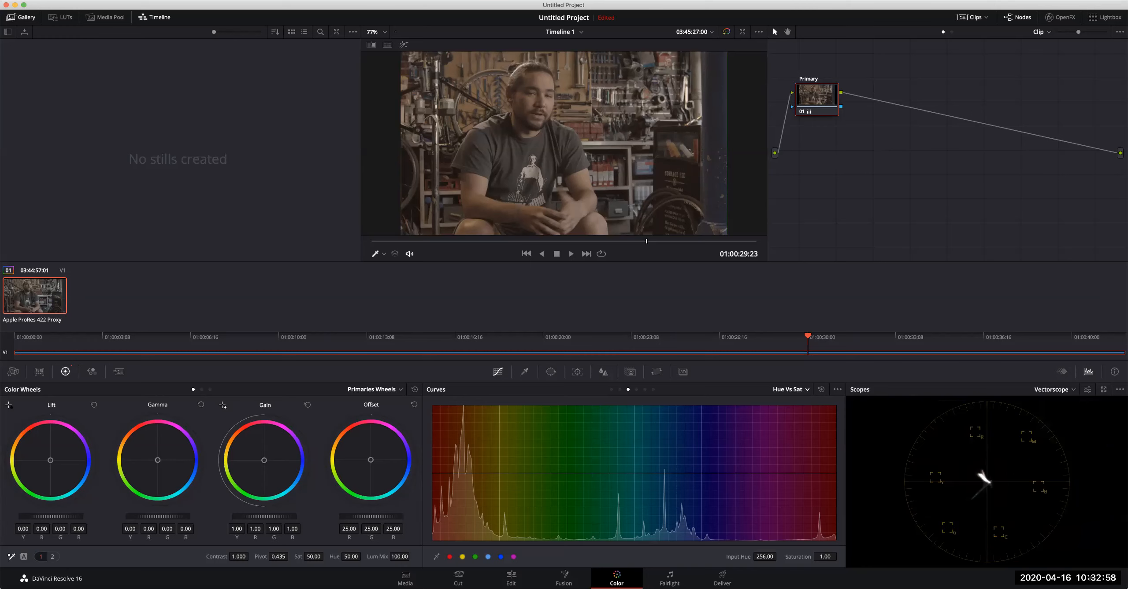
pyautogui.click(1074, 390)
pyautogui.click(1070, 415)
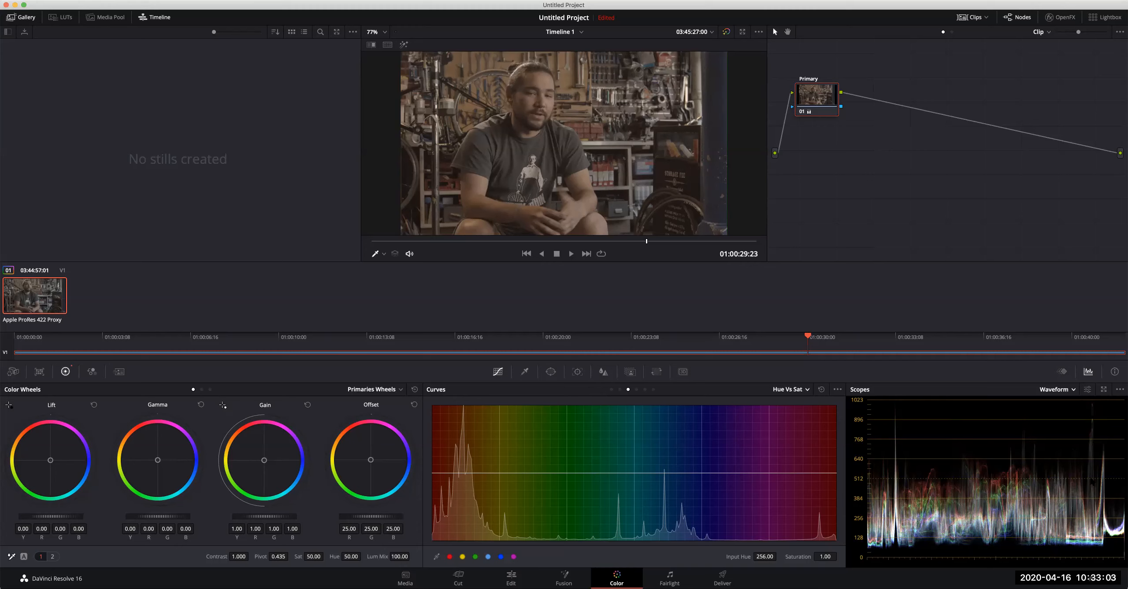
# Step: Set the waveform scope to display only the Y (luma) channel
pyautogui.click(1089, 390)
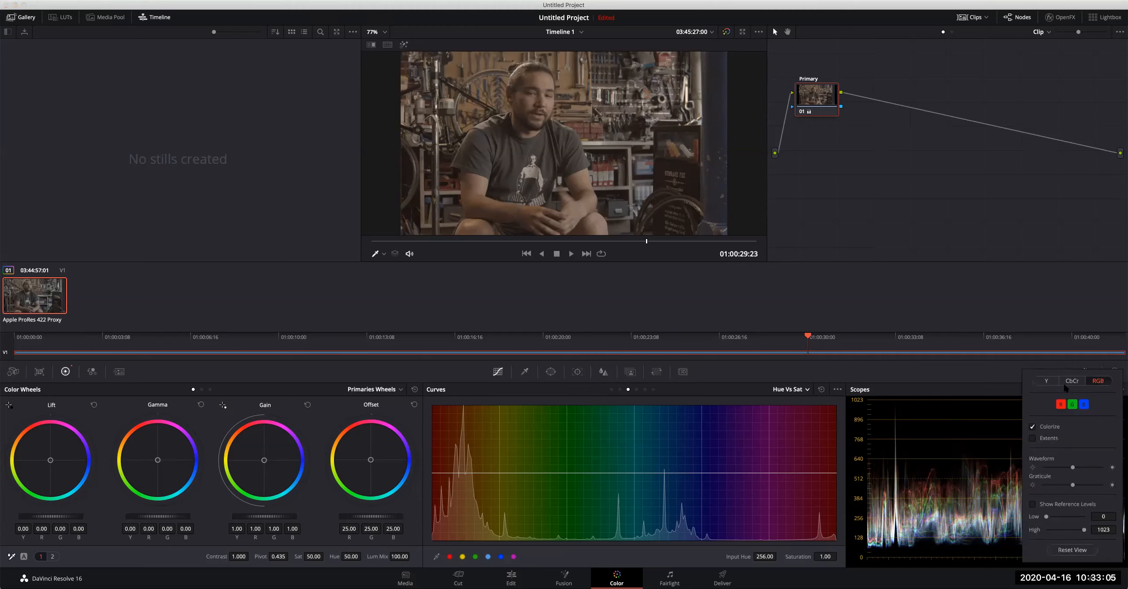
pyautogui.click(1047, 382)
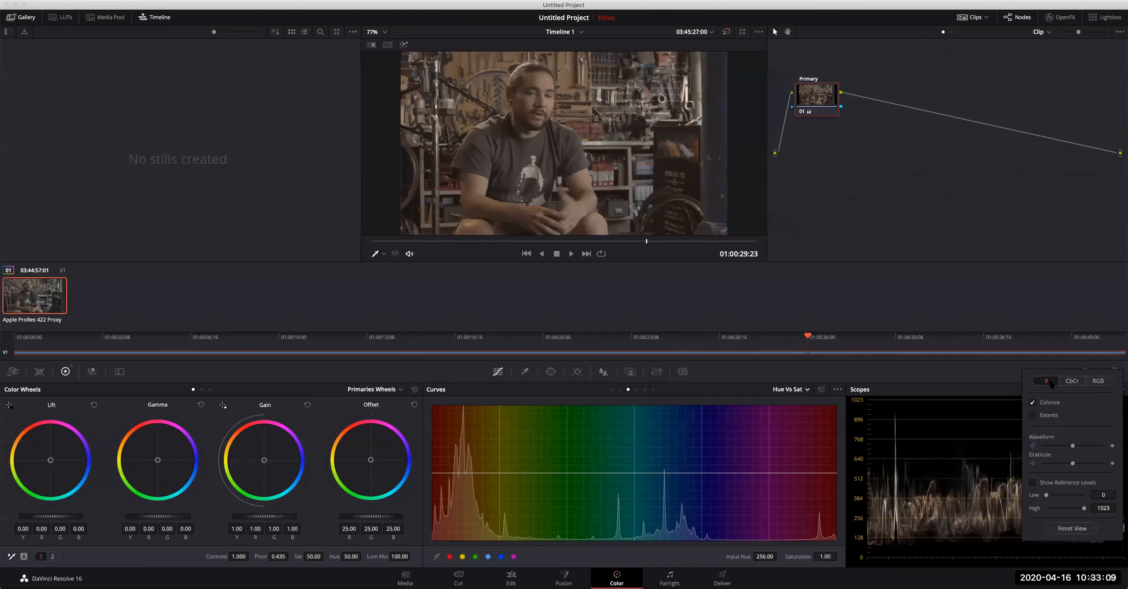
pyautogui.click(1000, 378)
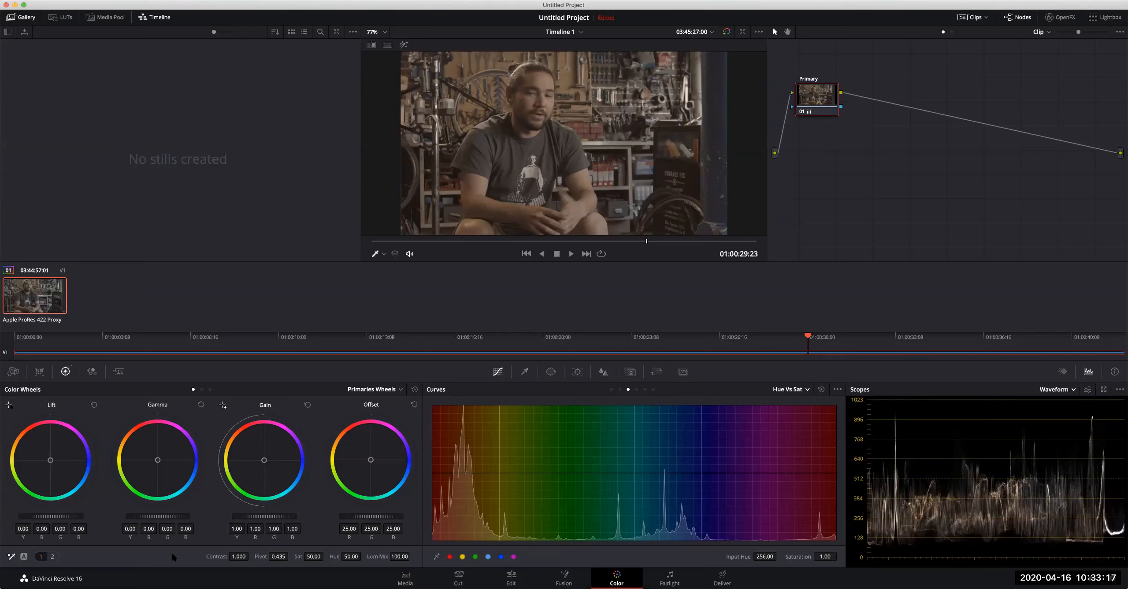
# Step: Lower the Primary node's master lift to -0.13 to darken the shadows
pyautogui.moveTo(56, 516); pyautogui.dragTo(33, 518)
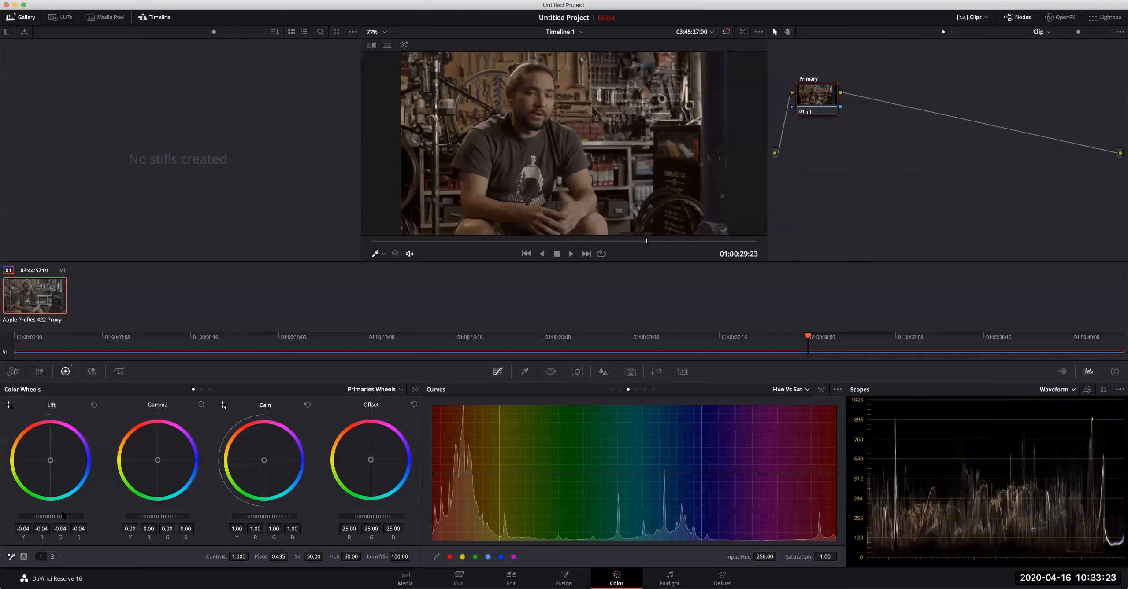
pyautogui.moveTo(74, 519); pyautogui.dragTo(49, 519)
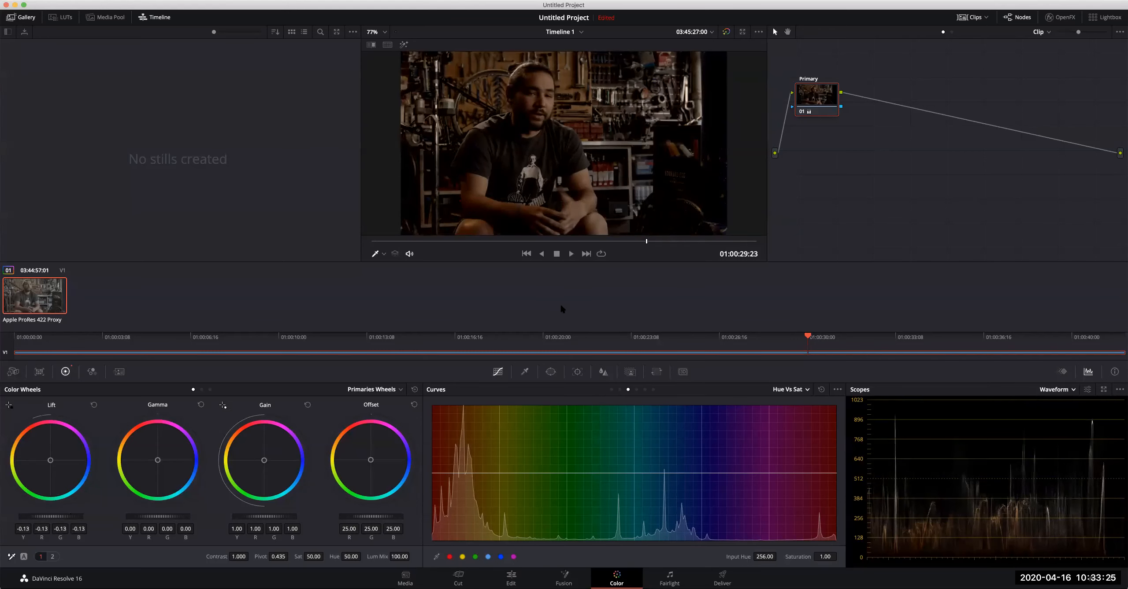
# Step: Balance the Primary node's exposure with master lift at -0.04, gamma at 0.03 and gain at 1.07
pyautogui.moveTo(610, 314)
pyautogui.mouseDown()
pyautogui.moveTo(552, 305)
pyautogui.moveTo(700, 320)
pyautogui.moveTo(625, 324)
pyautogui.mouseUp()
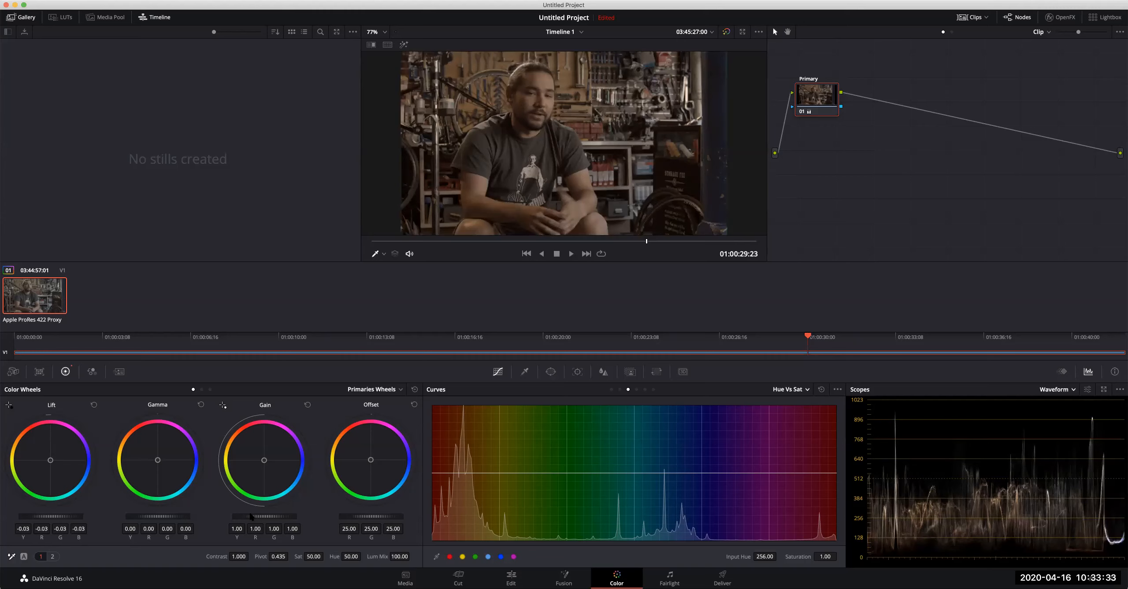
pyautogui.moveTo(249, 516); pyautogui.dragTo(293, 511)
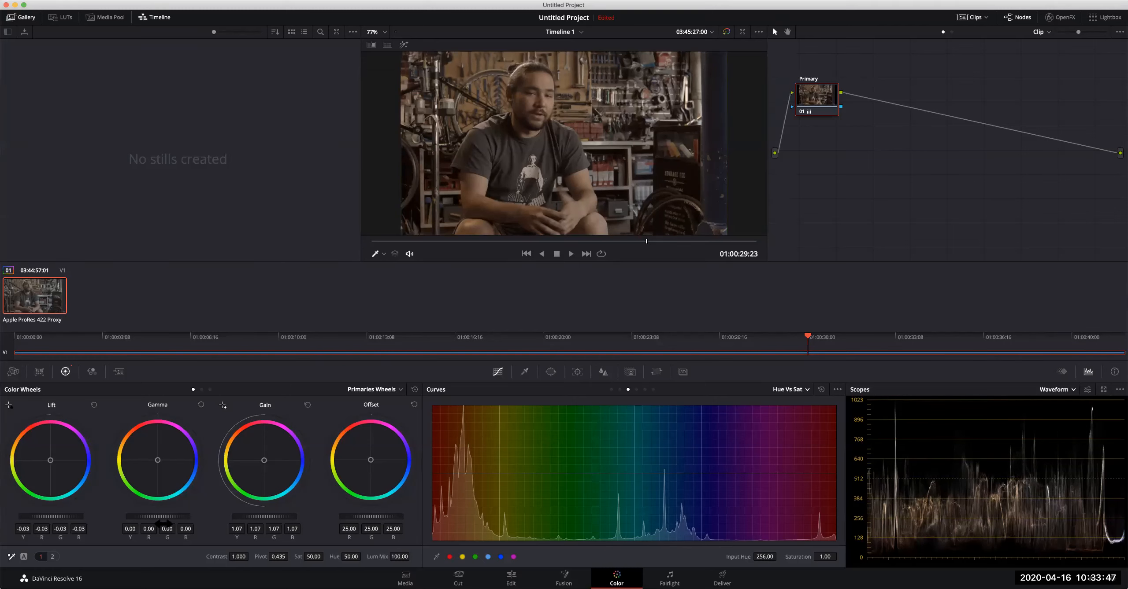
pyautogui.moveTo(153, 519); pyautogui.dragTo(216, 515)
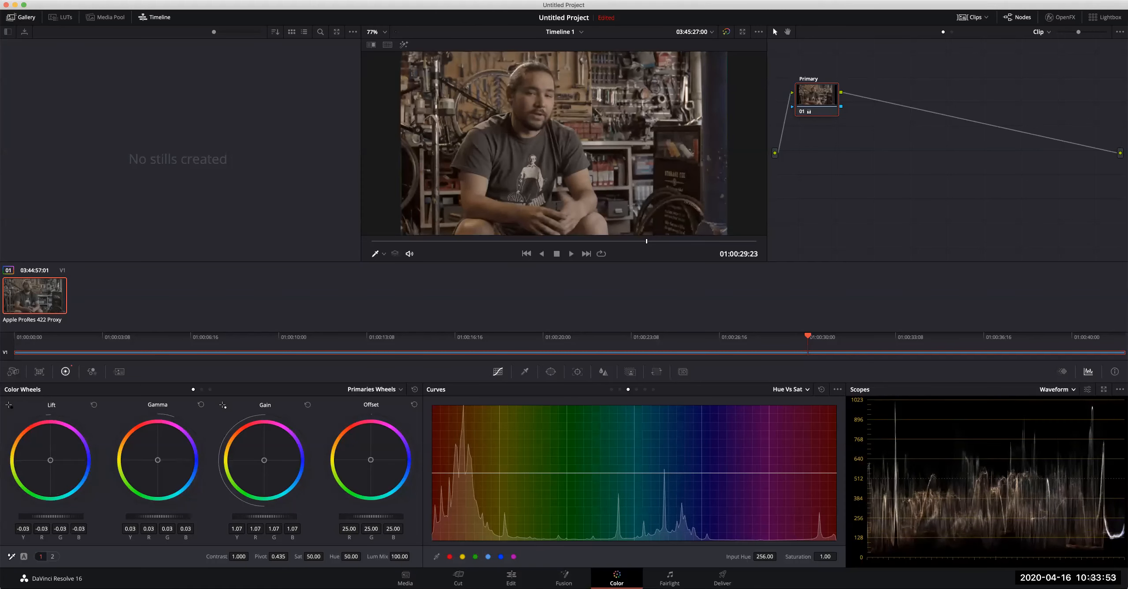
pyautogui.moveTo(61, 520); pyautogui.dragTo(49, 520)
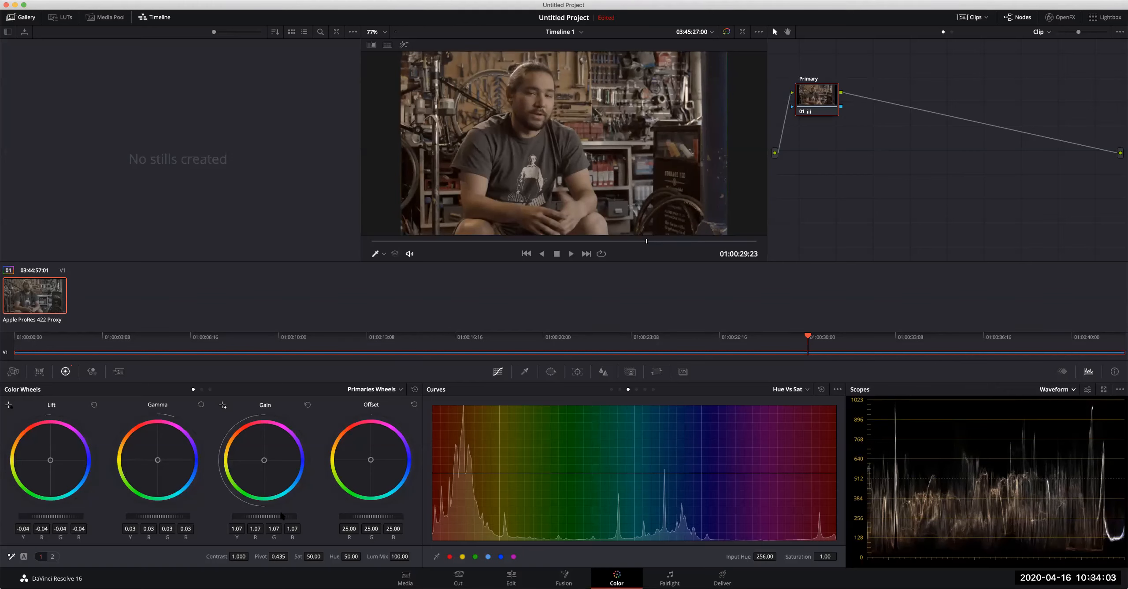
pyautogui.moveTo(257, 516); pyautogui.dragTo(279, 519)
# Step: Try a midtone detail of -100 on the Primary node and set it back to 0
pyautogui.click(53, 557)
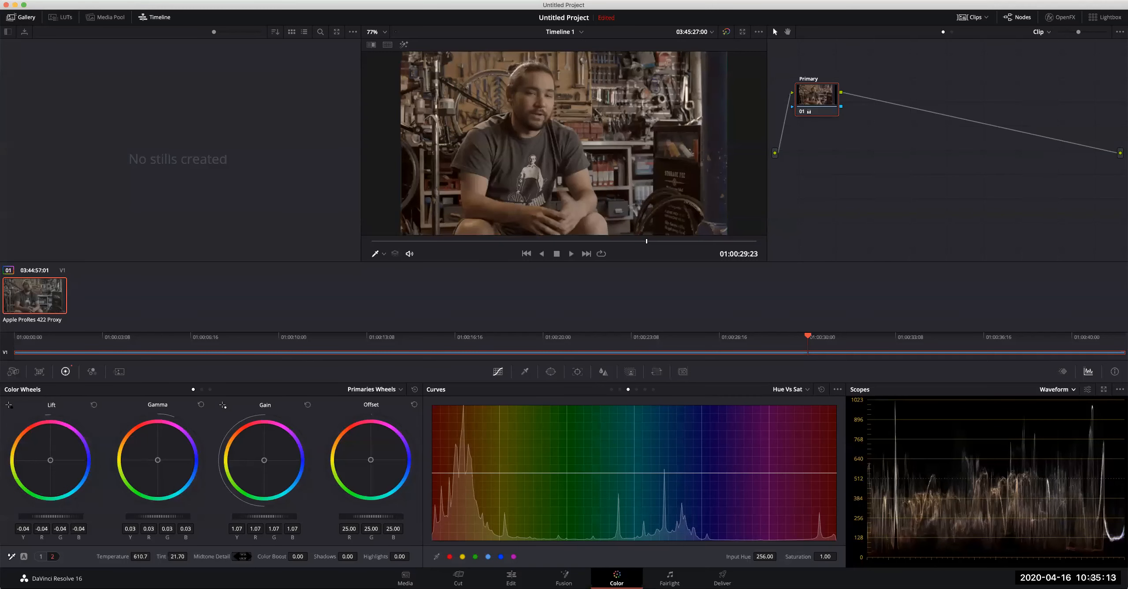
pyautogui.moveTo(242, 557)
pyautogui.mouseDown()
pyautogui.moveTo(482, 552)
pyautogui.moveTo(247, 557)
pyautogui.mouseUp()
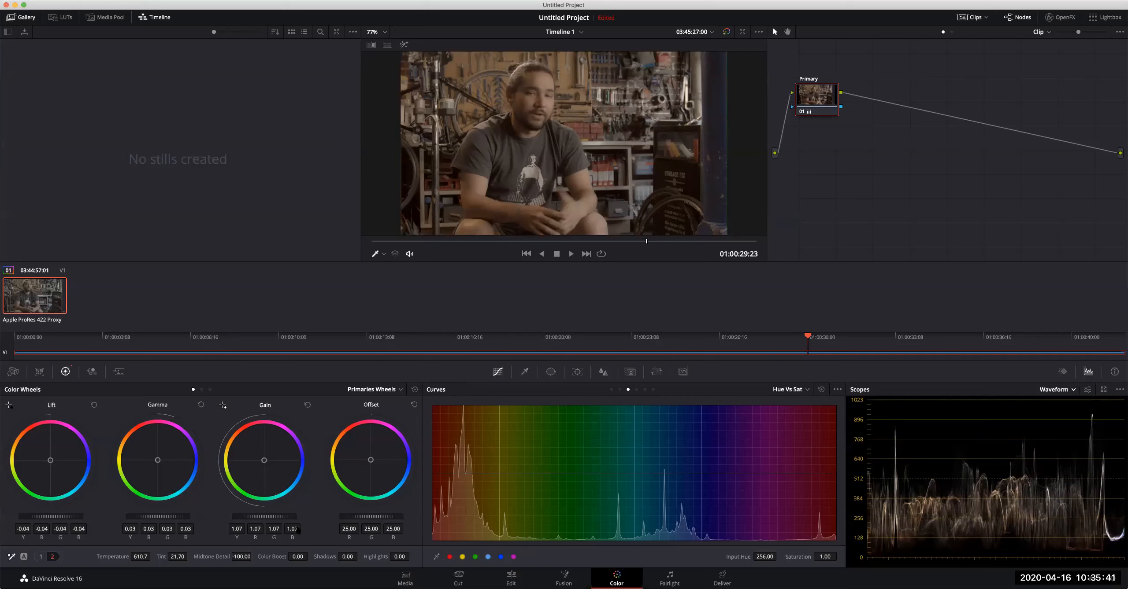
pyautogui.click(241, 557)
pyautogui.write('0')
pyautogui.press('Return')
pyautogui.click(40, 558)
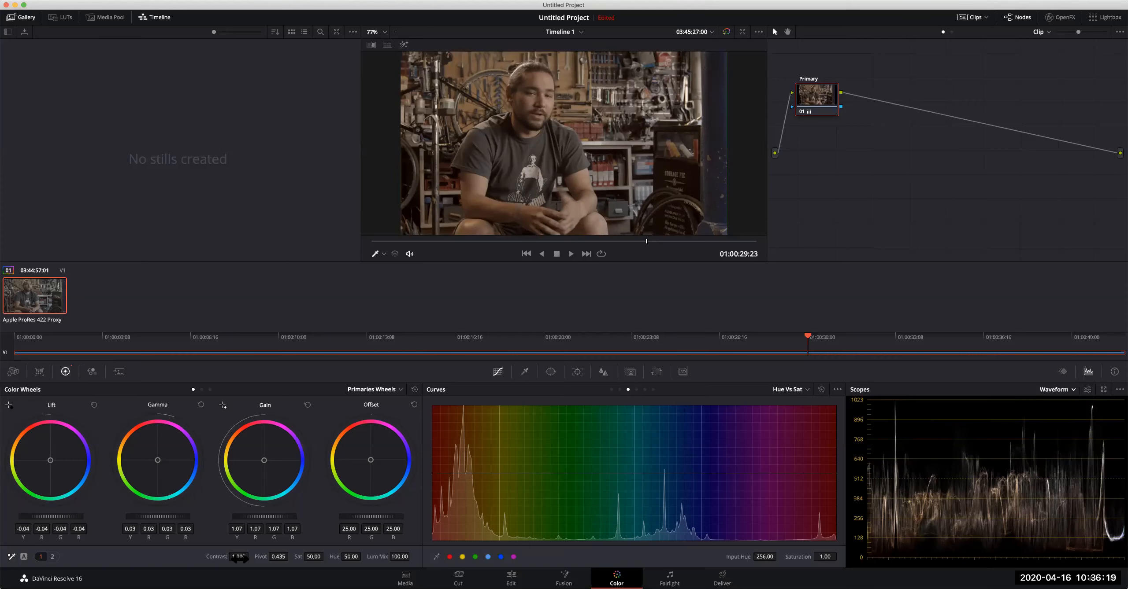
# Step: Set the Primary node's contrast to 1.2 and its saturation to 60
pyautogui.moveTo(239, 558); pyautogui.dragTo(284, 557)
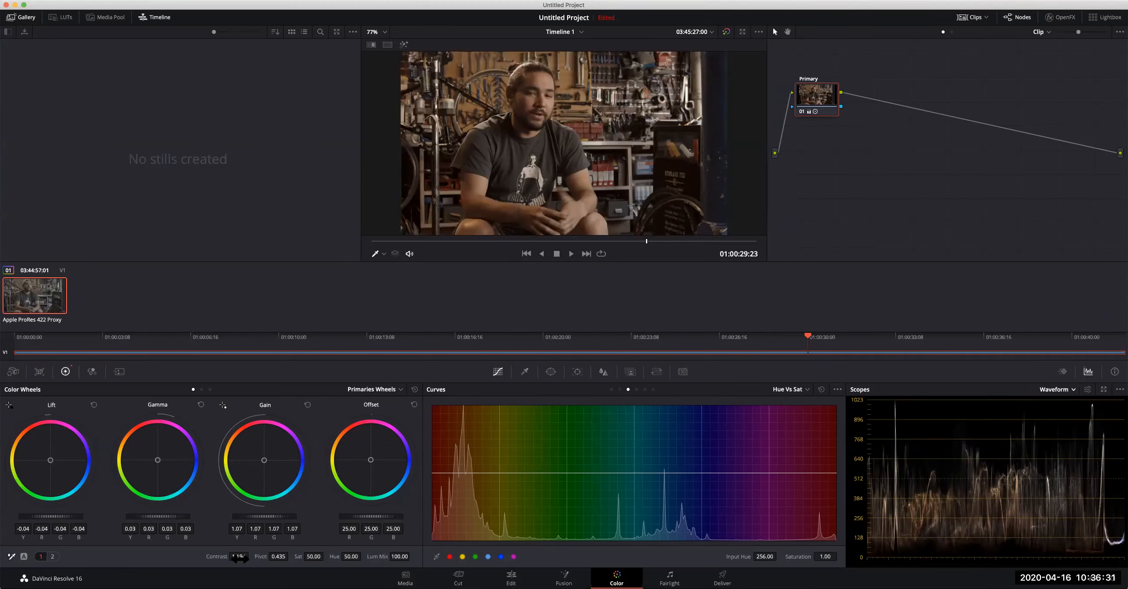
pyautogui.click(239, 558)
pyautogui.write('1.2')
pyautogui.press('Return')
pyautogui.click(314, 557)
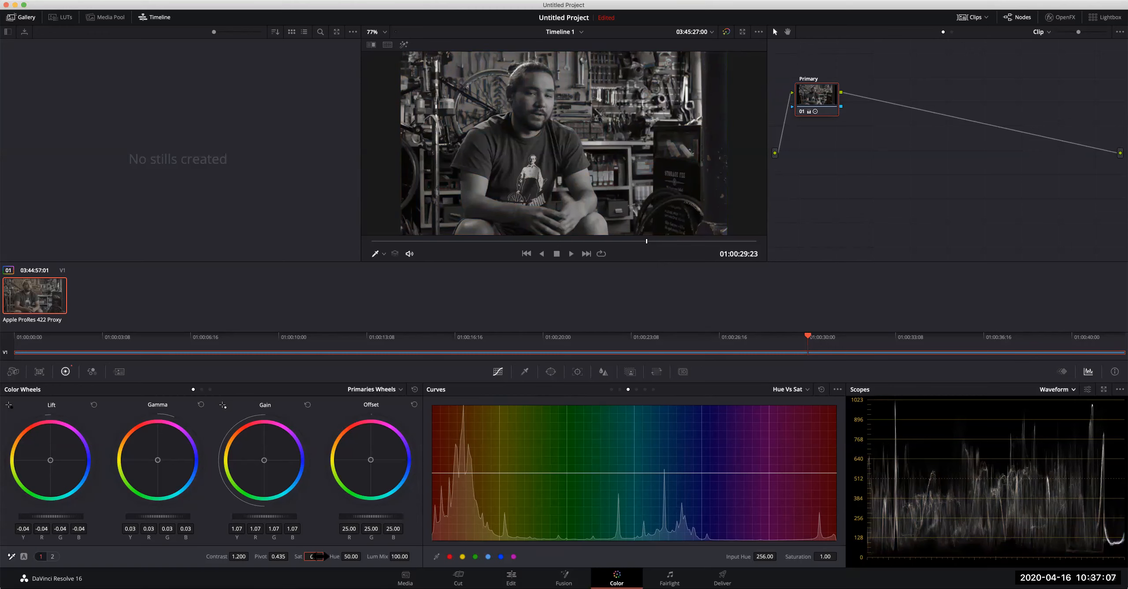
pyautogui.press('Return')
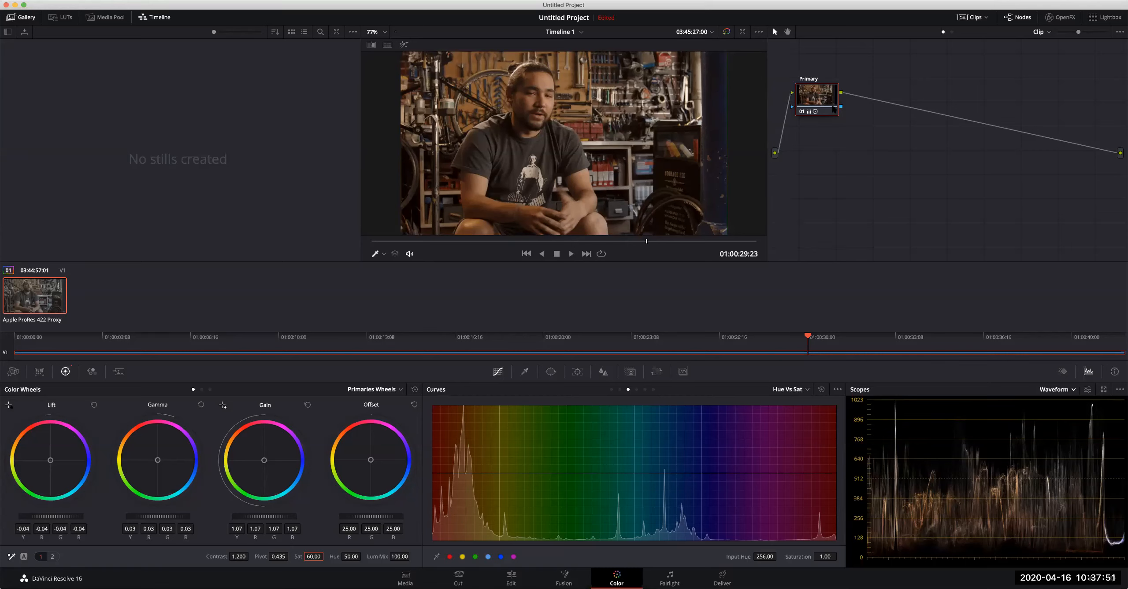
# Step: Add a serial node after the Primary node and place it slightly lower in the node graph
pyautogui.moveTo(825, 107)
pyautogui.click(308, 0)
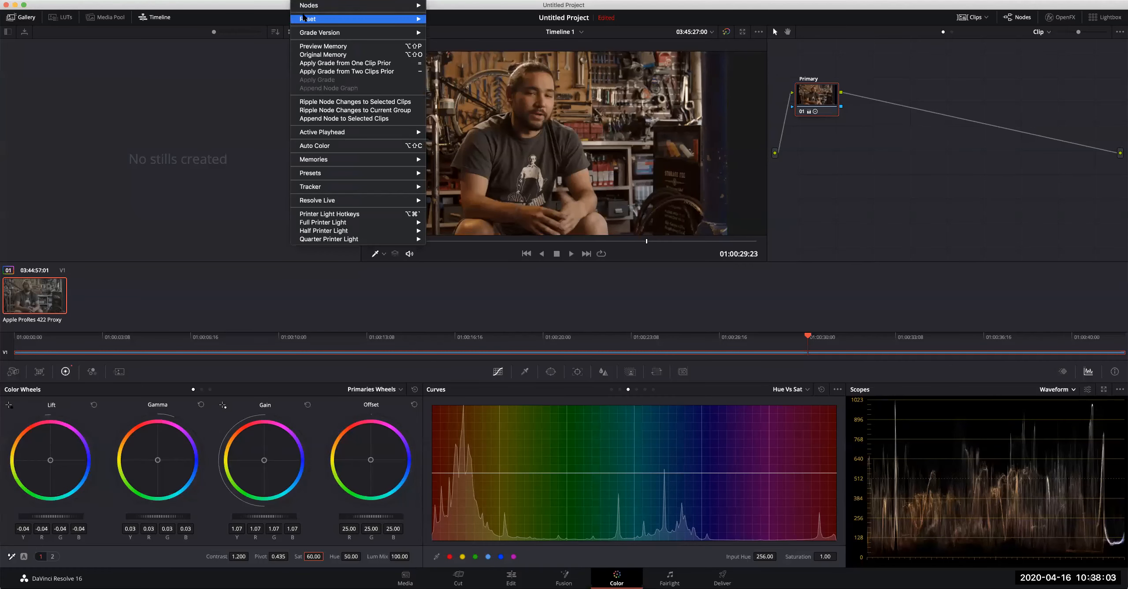
pyautogui.moveTo(304, 5)
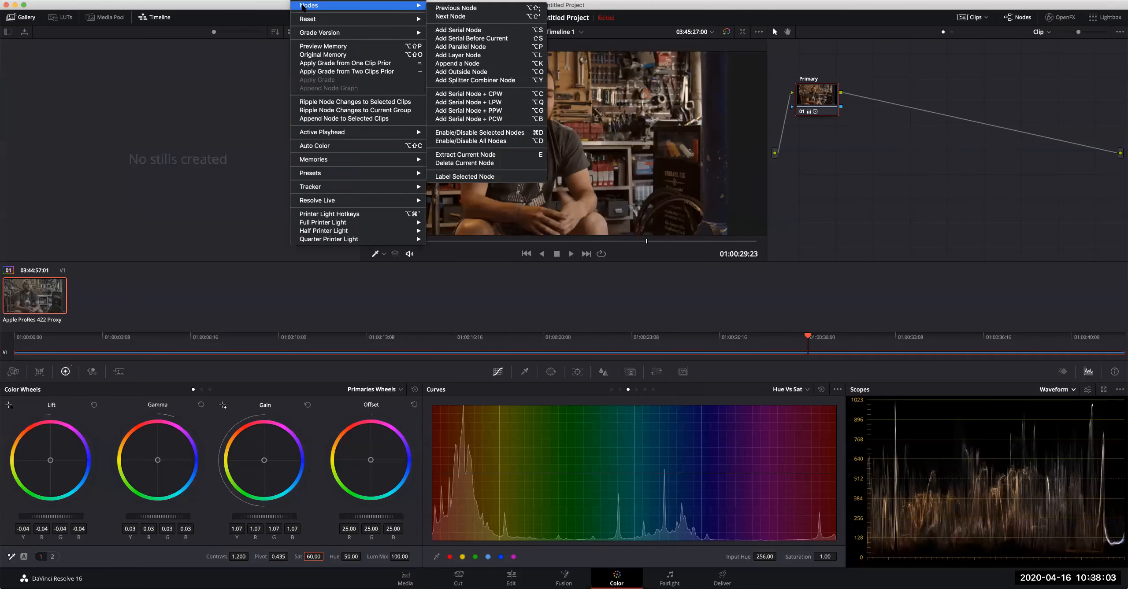
pyautogui.click(494, 33)
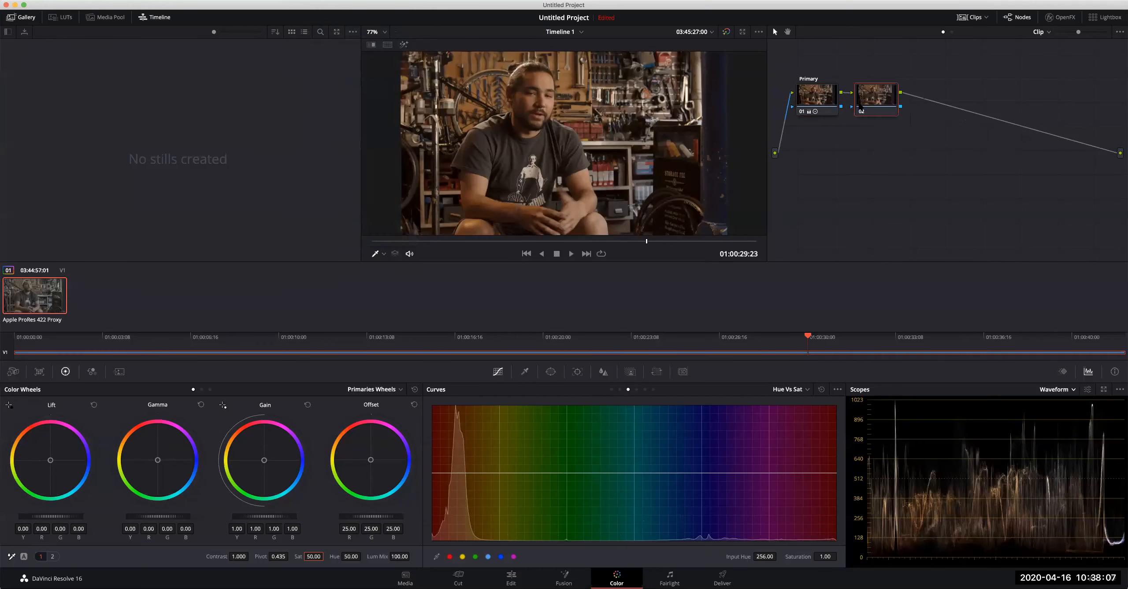
pyautogui.moveTo(888, 132)
pyautogui.mouseDown()
pyautogui.moveTo(892, 152)
pyautogui.moveTo(887, 138)
pyautogui.mouseUp()
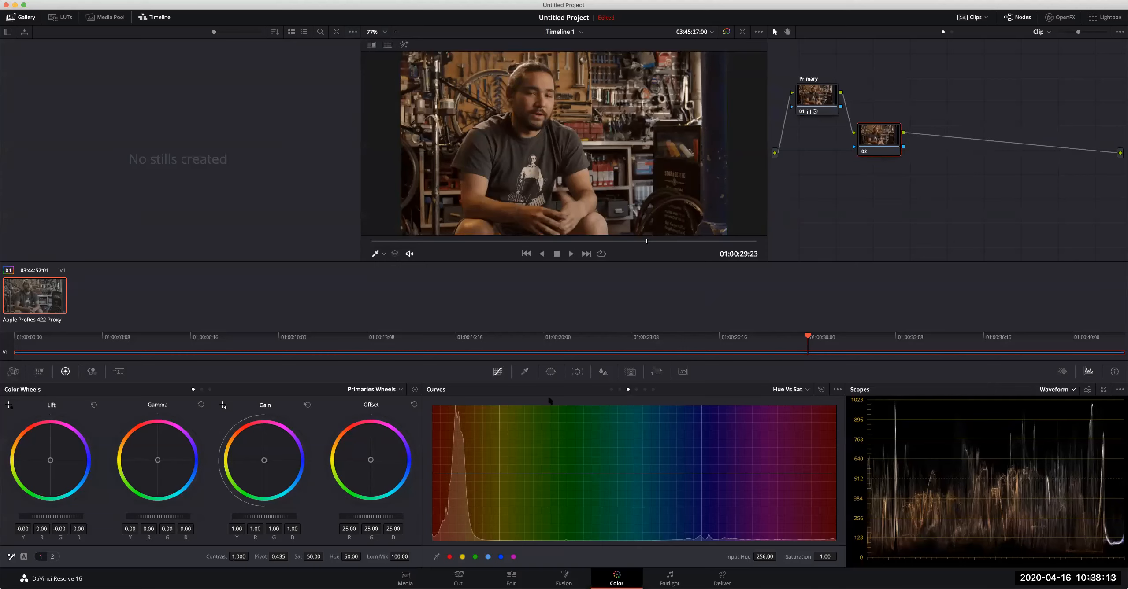
# Step: Try a teal tint on the second node with the offset wheel and reset the node's grade
pyautogui.moveTo(372, 463); pyautogui.dragTo(399, 588)
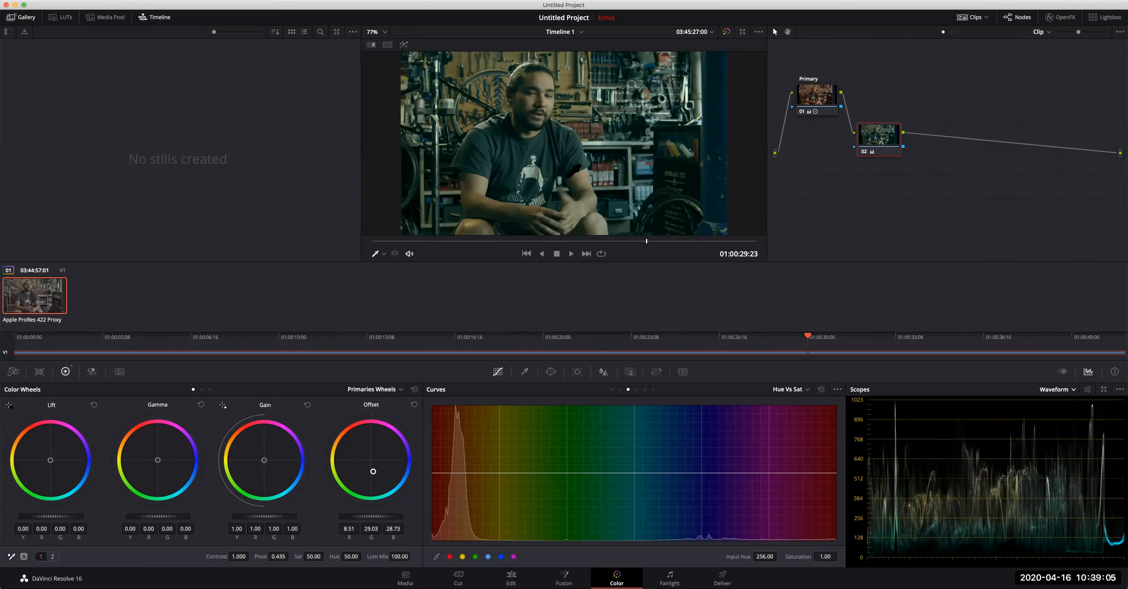
pyautogui.rightClick(884, 130)
pyautogui.click(911, 137)
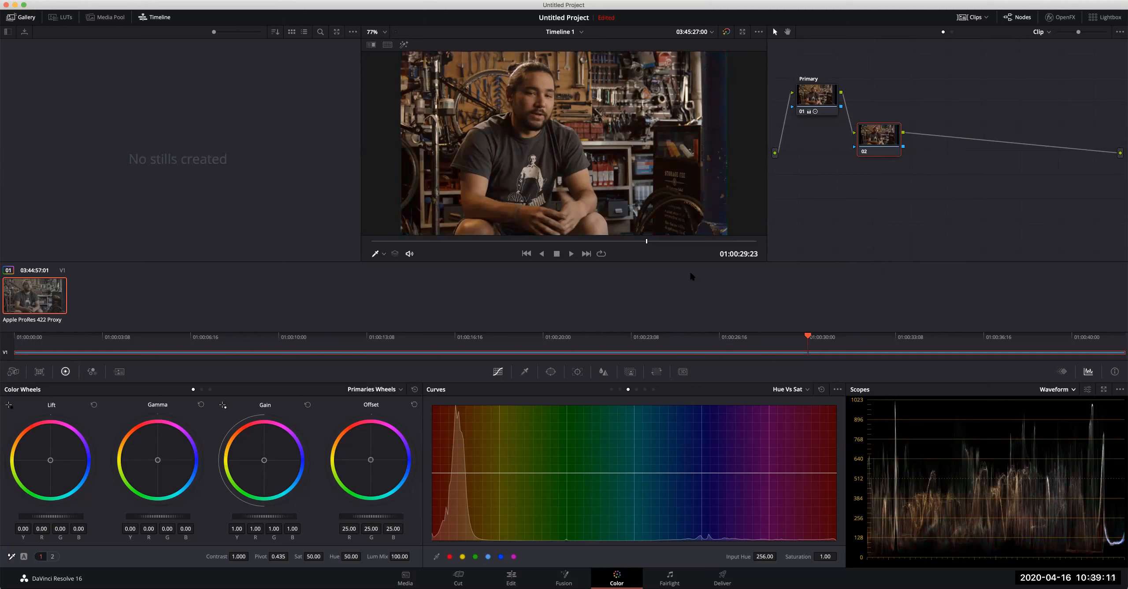
# Step: Label the second node Background
pyautogui.rightClick(879, 133)
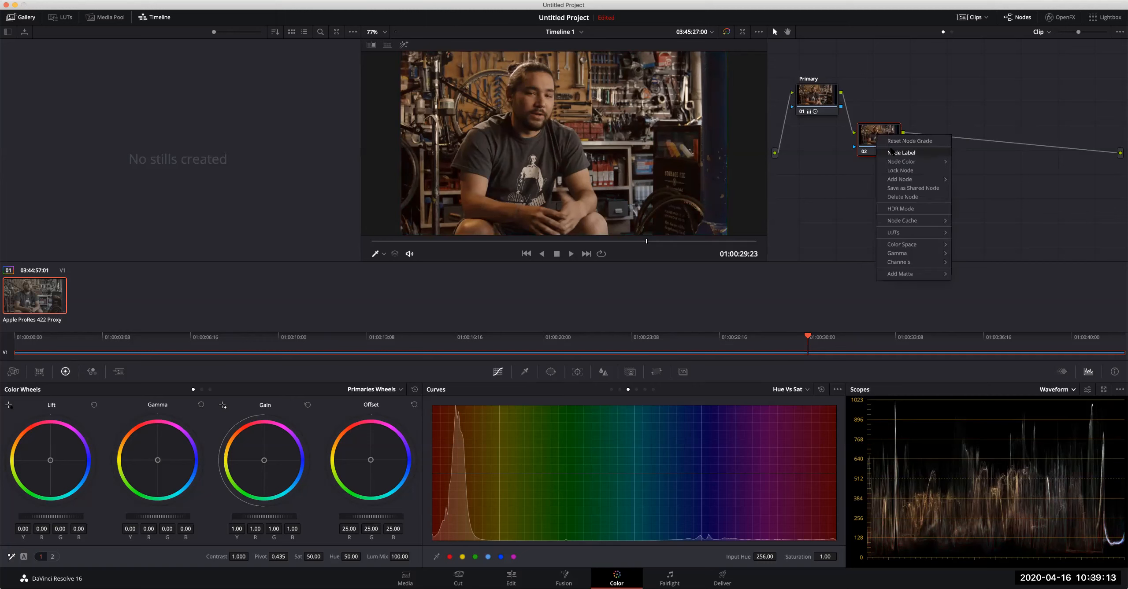
pyautogui.click(894, 150)
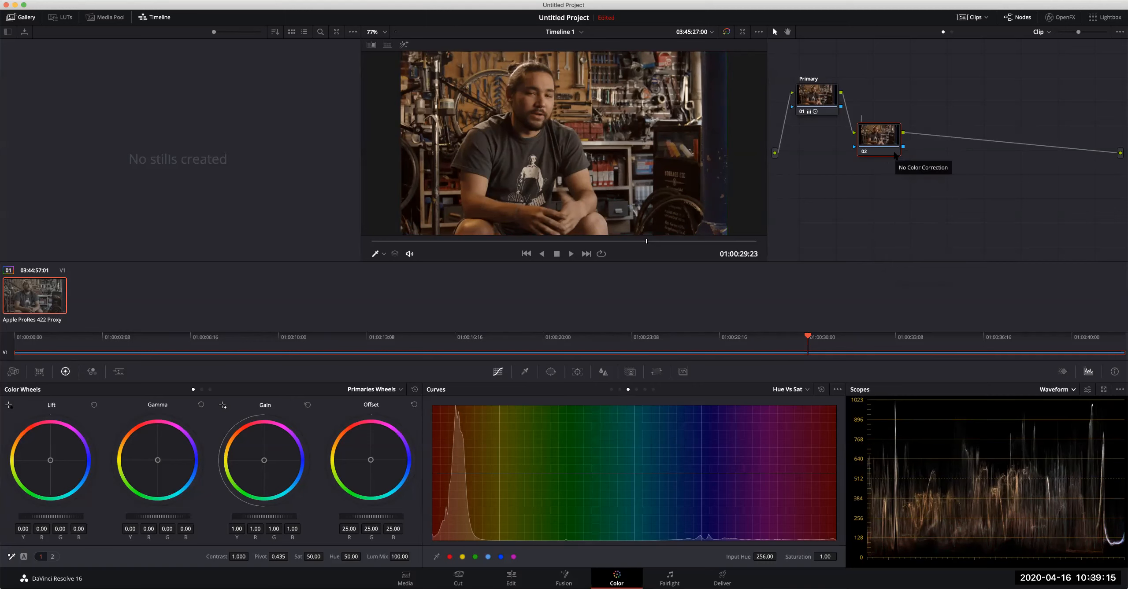
pyautogui.write('Background')
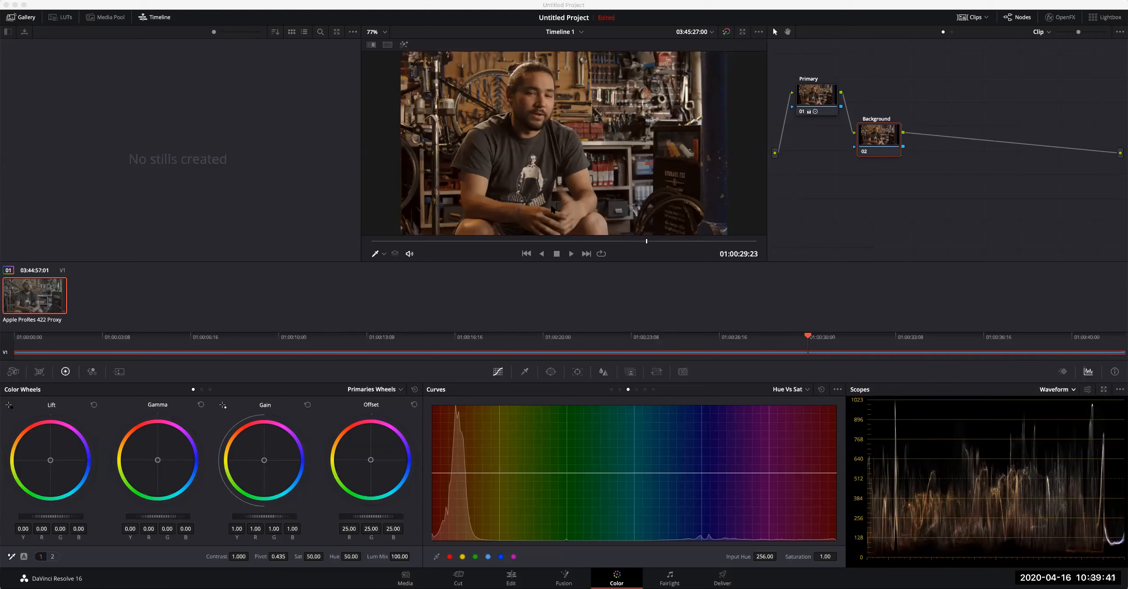
pyautogui.click(299, 125)
pyautogui.click(301, 165)
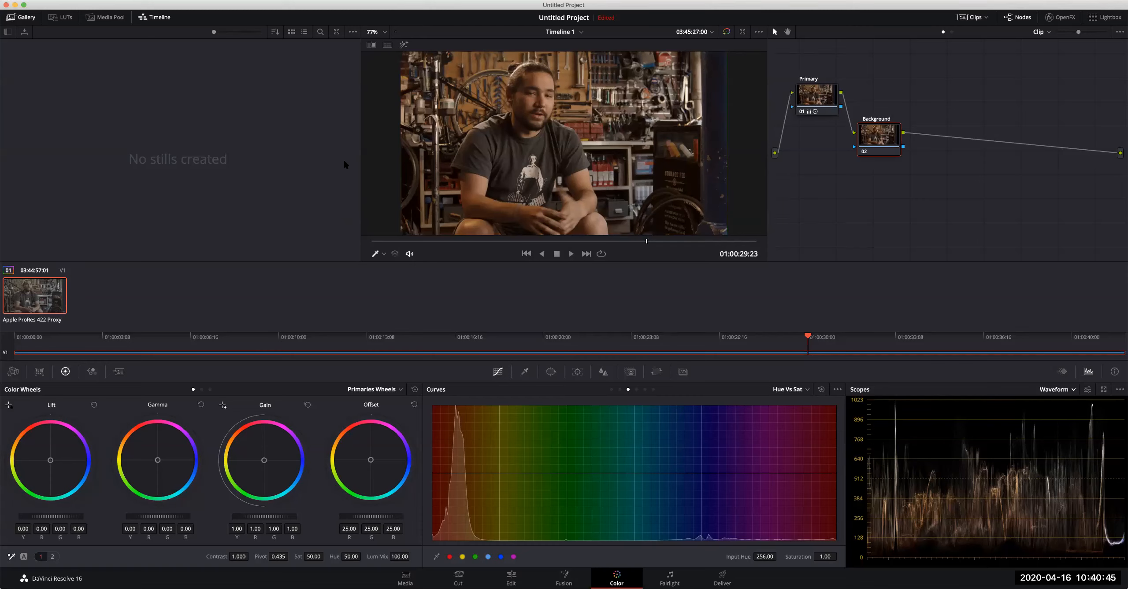
# Step: Add a parallel node to the Background node and arrange the Background node and the parallel mixer in the graph
pyautogui.moveTo(878, 137); pyautogui.dragTo(881, 129)
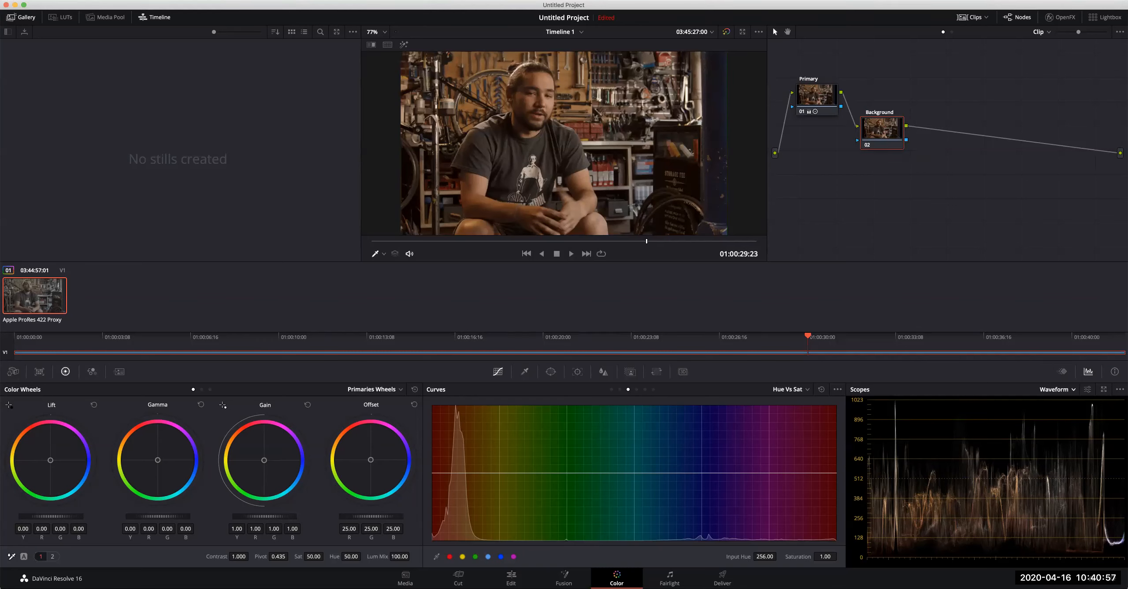
pyautogui.click(302, 0)
pyautogui.moveTo(342, 7)
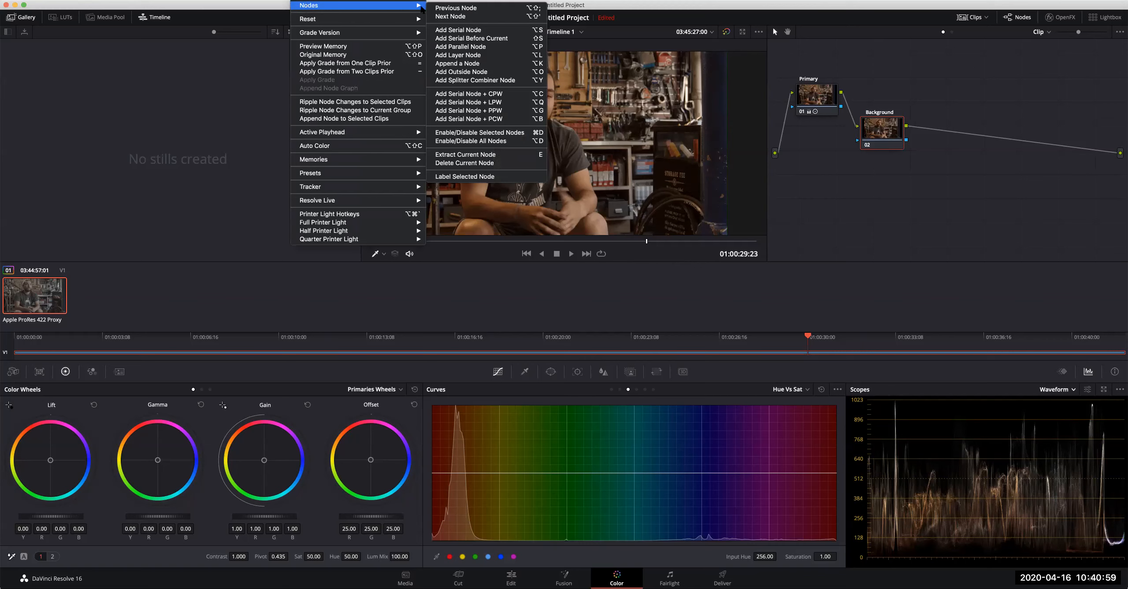
pyautogui.click(474, 47)
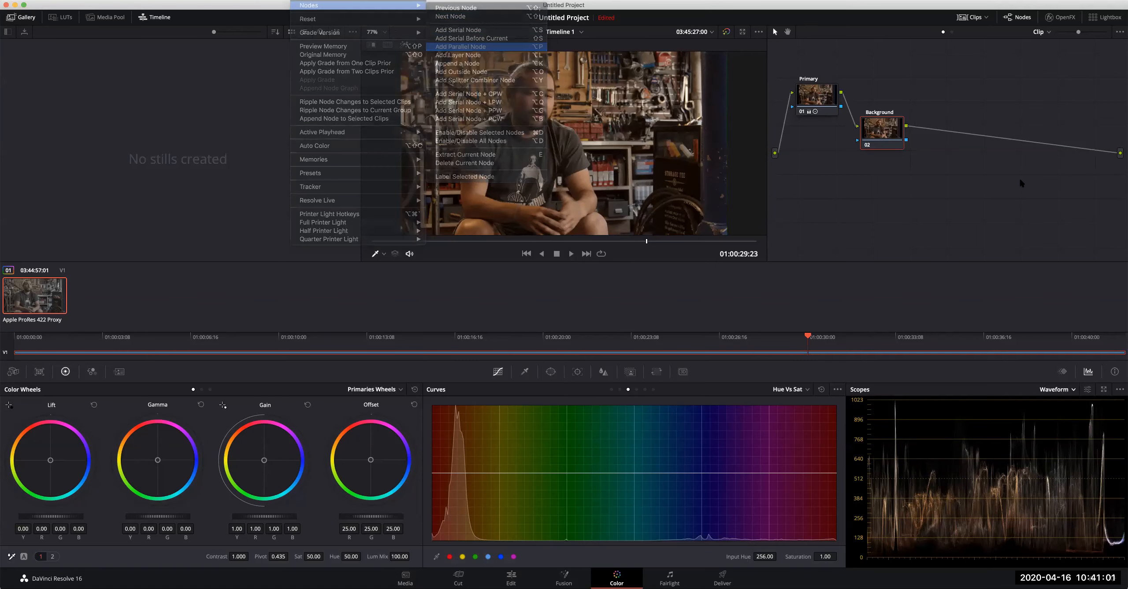
pyautogui.moveTo(942, 133); pyautogui.dragTo(947, 151)
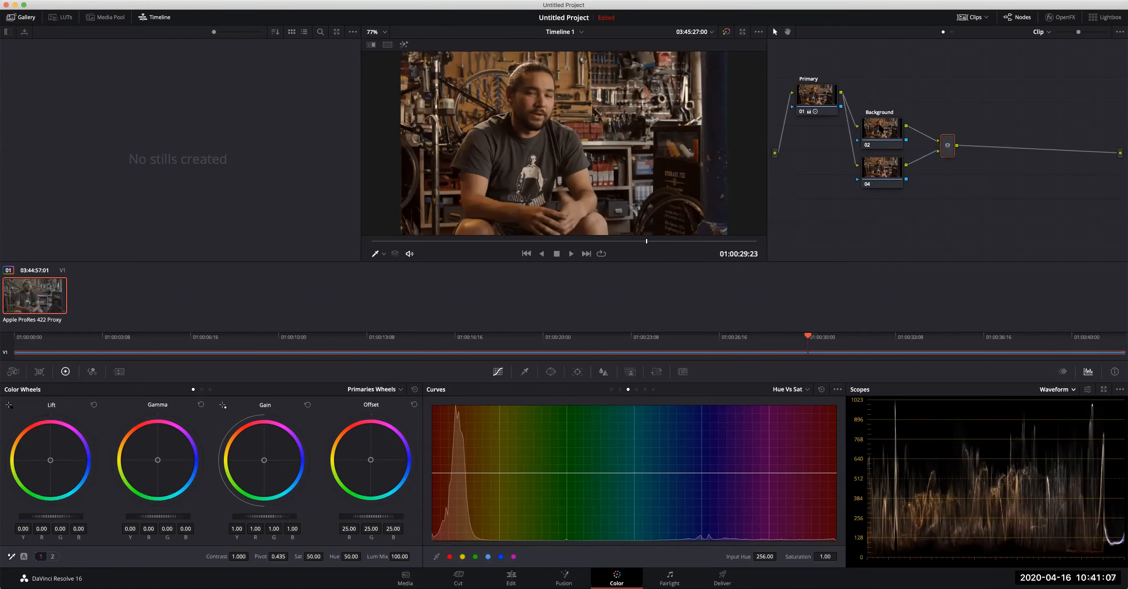
# Step: Label the new parallel node Skin and move it slightly lower, clear of the Background node
pyautogui.click(883, 174)
pyautogui.rightClick(879, 175)
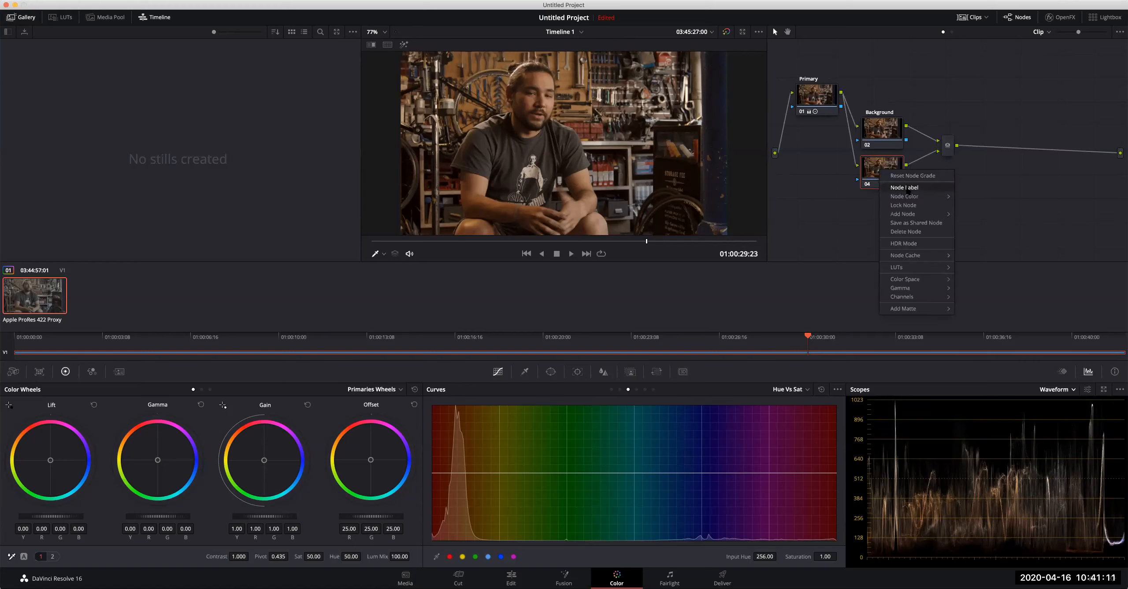
pyautogui.click(910, 189)
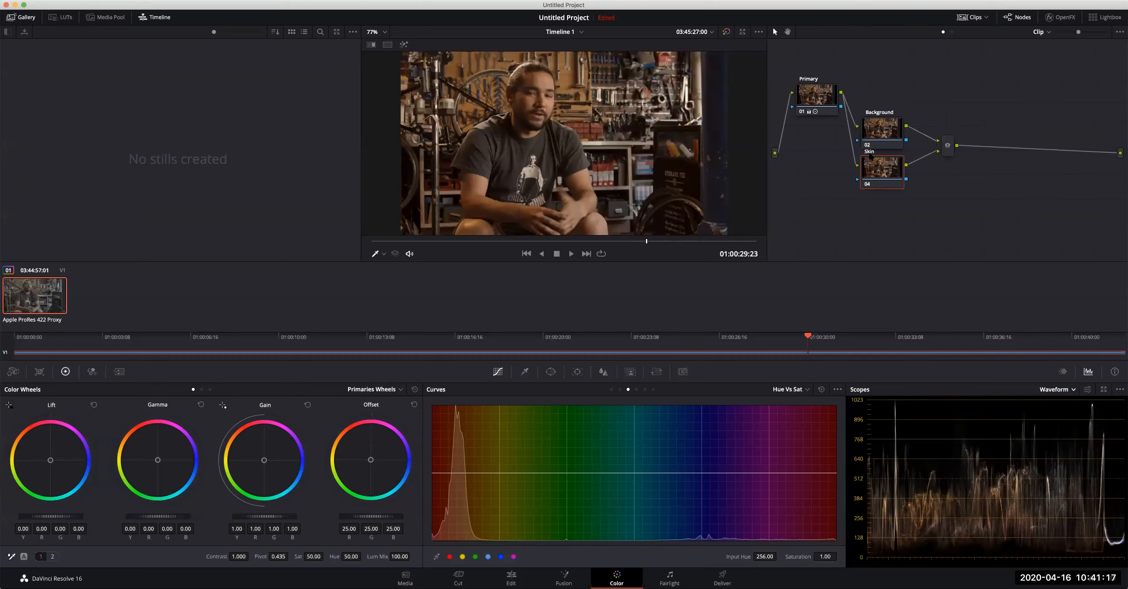
pyautogui.moveTo(881, 170); pyautogui.dragTo(884, 180)
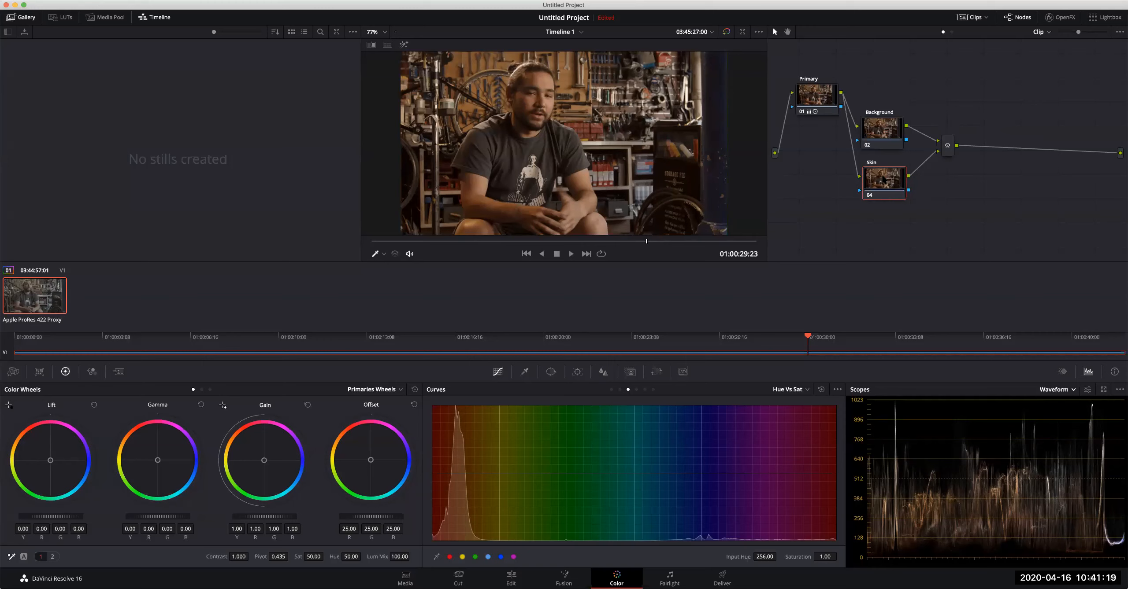
# Step: Try tinting the Background node with the offset wheel and the gamma wheel, resetting each wheel
pyautogui.click(880, 139)
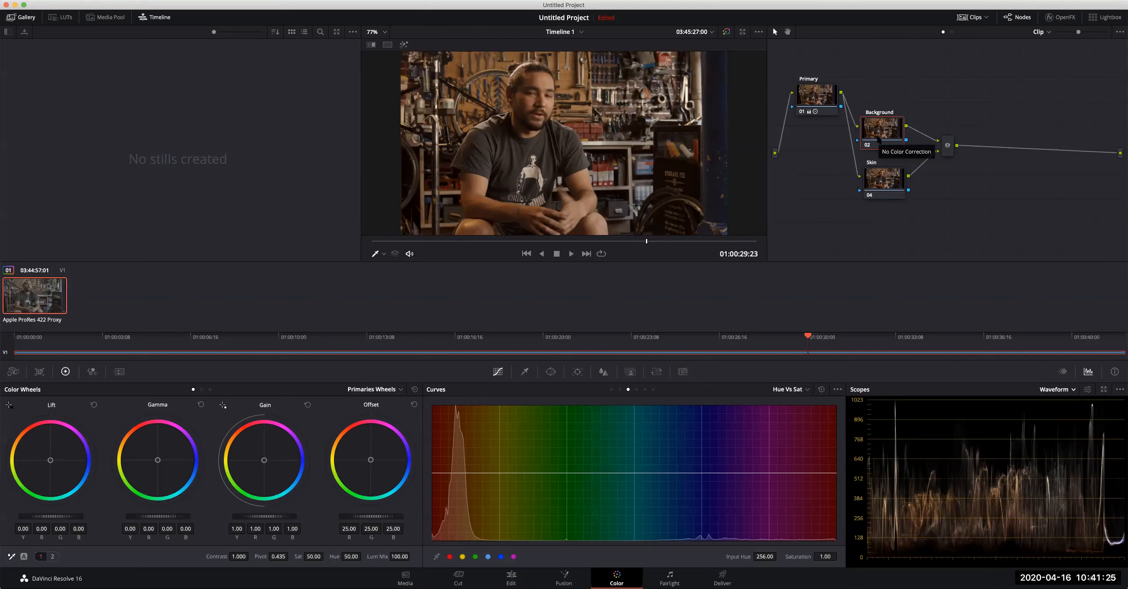
pyautogui.moveTo(371, 460); pyautogui.dragTo(376, 474)
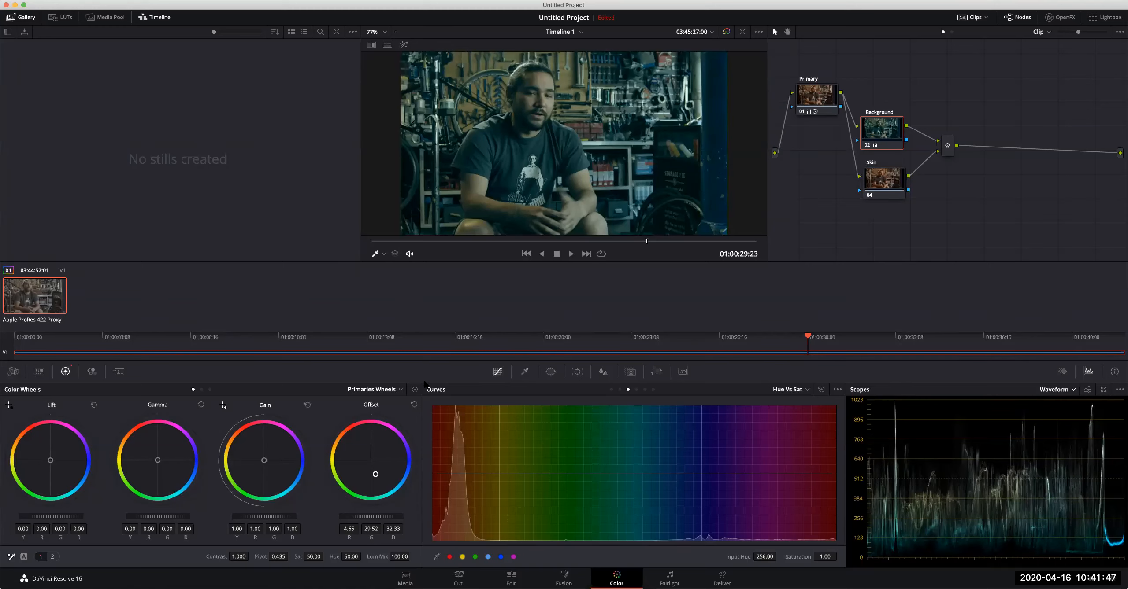
pyautogui.moveTo(398, 475); pyautogui.dragTo(384, 498)
pyautogui.click(414, 404)
pyautogui.moveTo(162, 461)
pyautogui.mouseDown()
pyautogui.moveTo(171, 486)
pyautogui.moveTo(158, 474)
pyautogui.mouseUp()
pyautogui.click(201, 404)
# Step: Push the Background node's offset towards teal, to about R 1.09, G 29.54 and B 30.48
pyautogui.moveTo(371, 461); pyautogui.dragTo(385, 524)
pyautogui.moveTo(555, 327)
pyautogui.mouseDown()
pyautogui.moveTo(557, 303)
pyautogui.moveTo(572, 299)
pyautogui.moveTo(567, 316)
pyautogui.mouseUp()
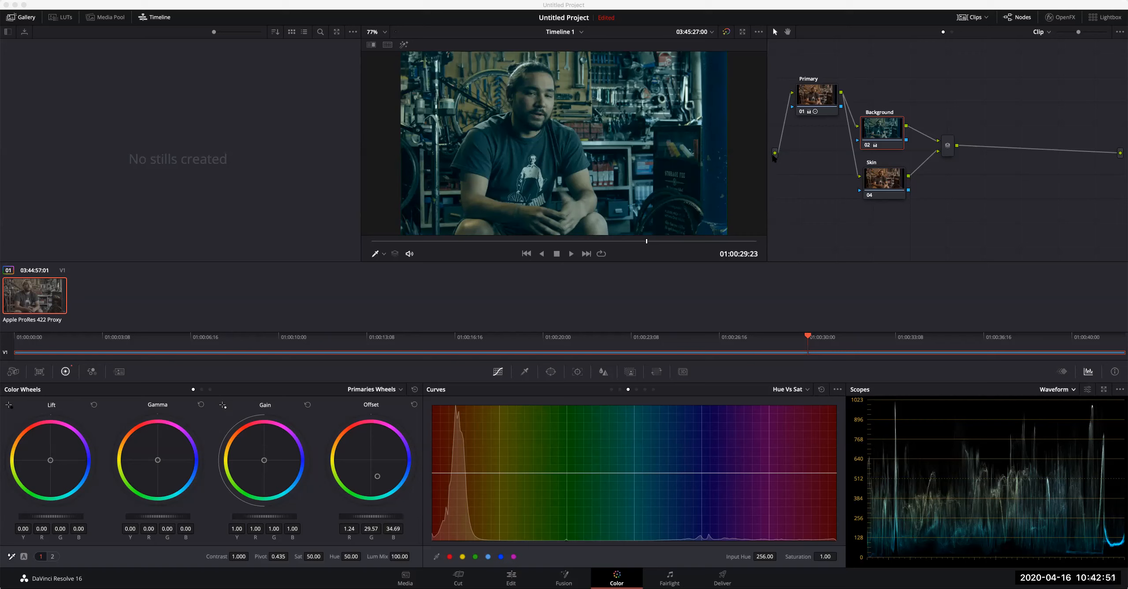
pyautogui.click(149, 149)
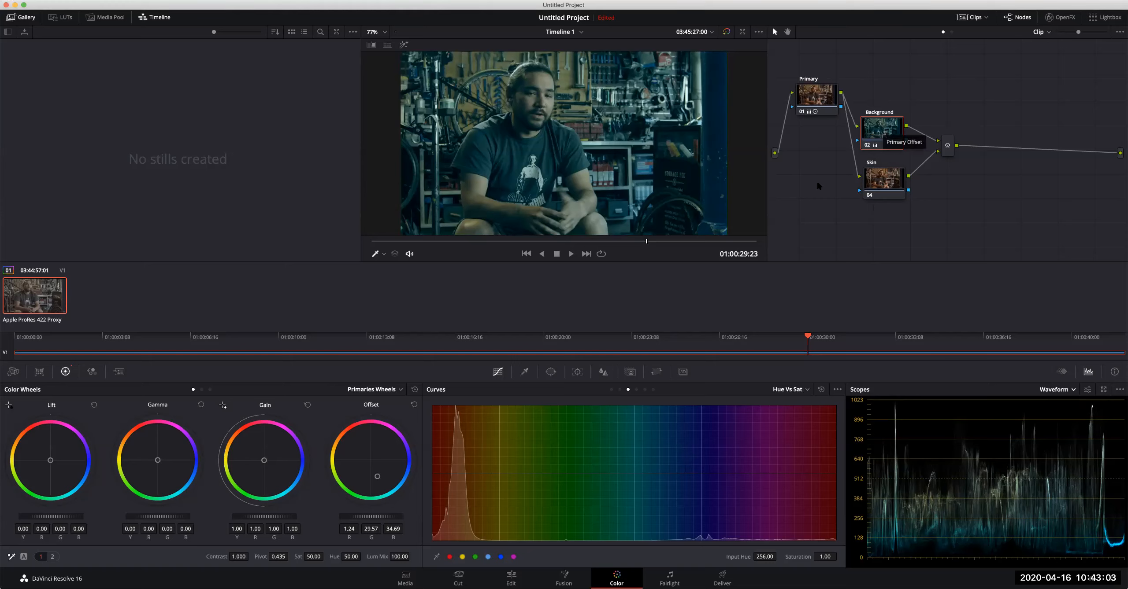
pyautogui.moveTo(377, 476); pyautogui.dragTo(356, 479)
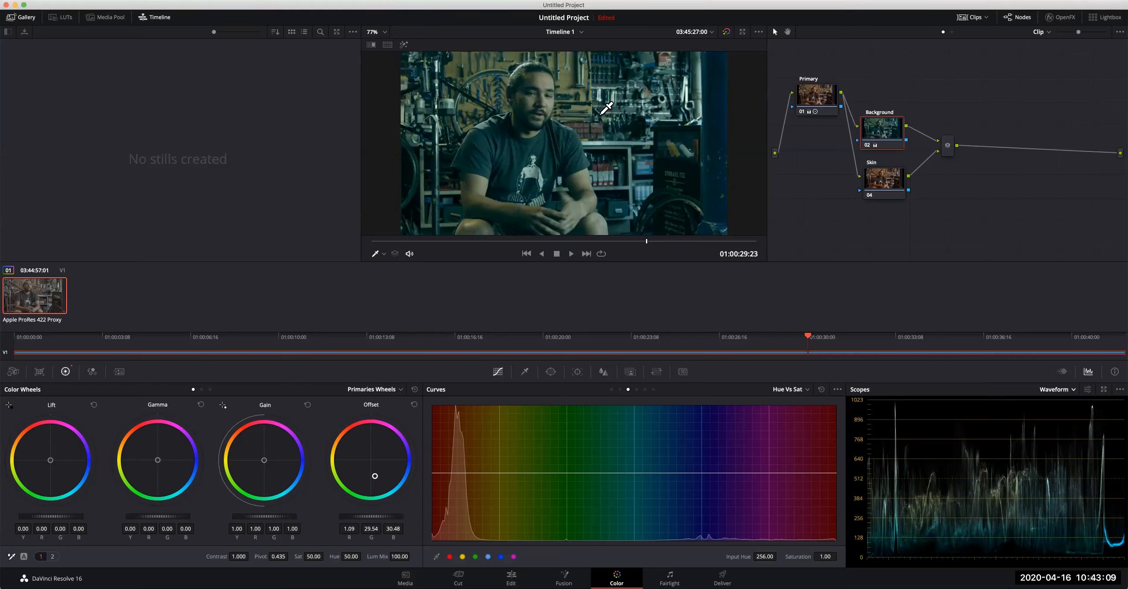
# Step: Select the Skin node, view its Qualifier settings and return to the Hue Vs Sat curve
pyautogui.click(882, 177)
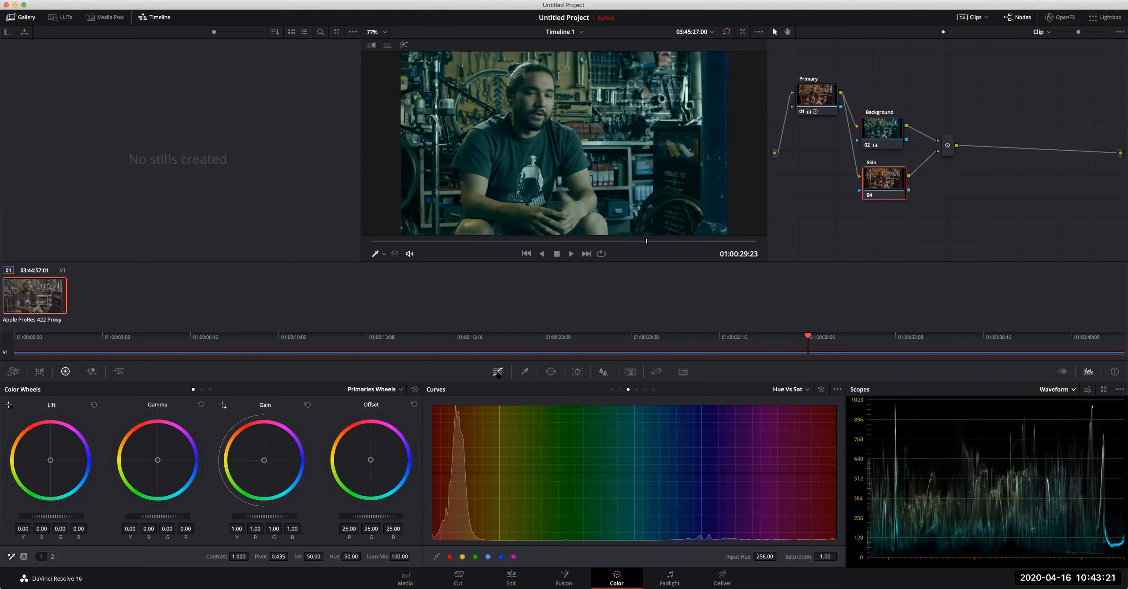
pyautogui.click(525, 372)
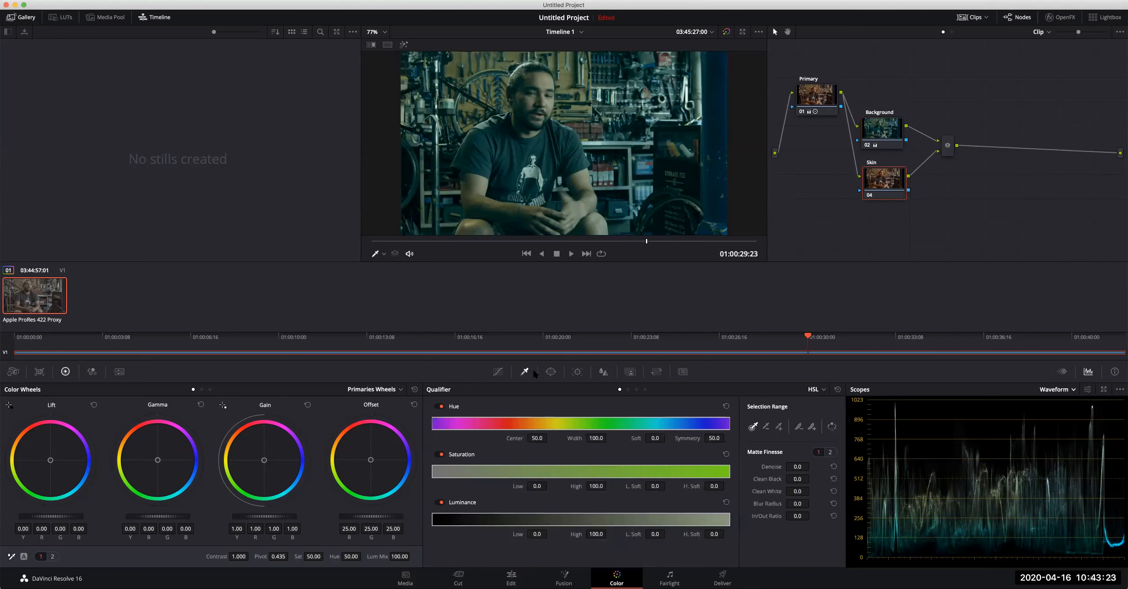
pyautogui.click(505, 372)
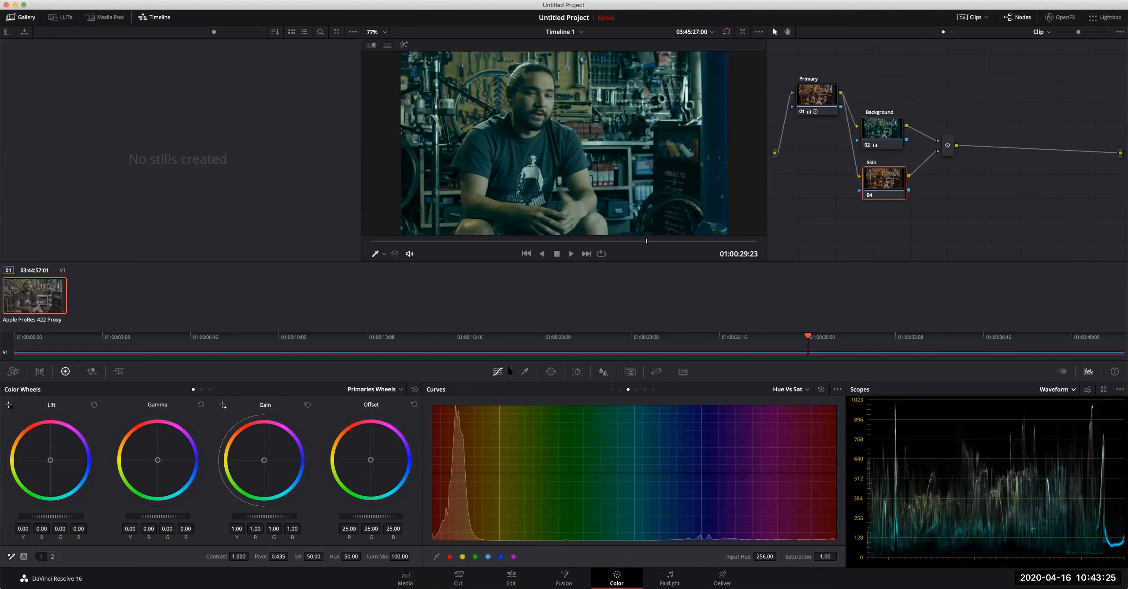
# Step: Try rotating the skin hue to about -157.86 on the Skin node's Hue Vs Hue curve and undo it
pyautogui.click(807, 390)
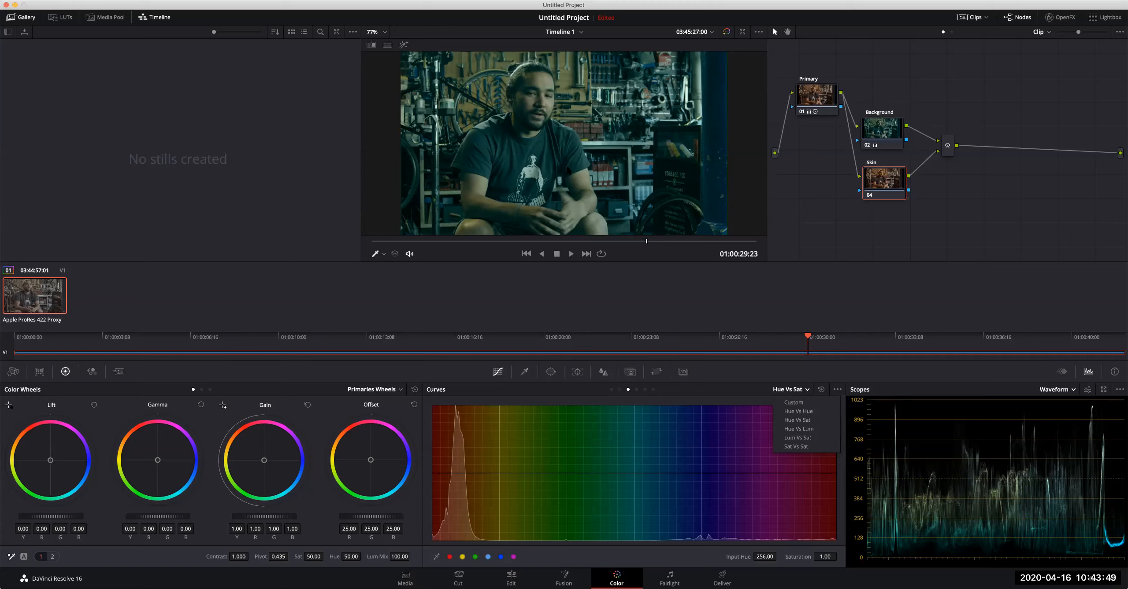
pyautogui.click(798, 412)
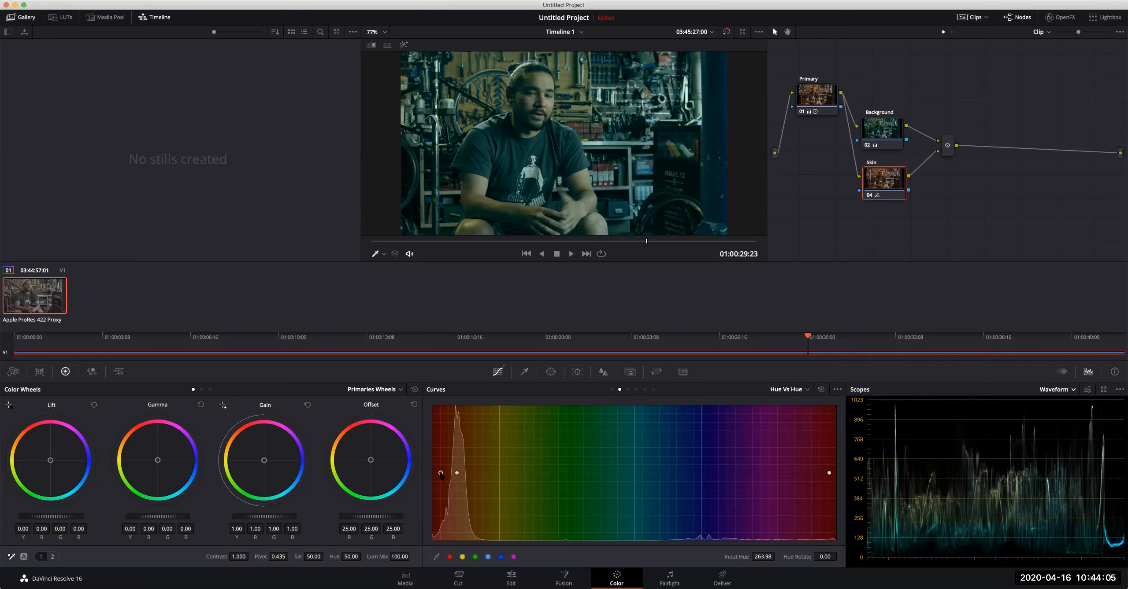
pyautogui.moveTo(441, 473); pyautogui.dragTo(444, 533)
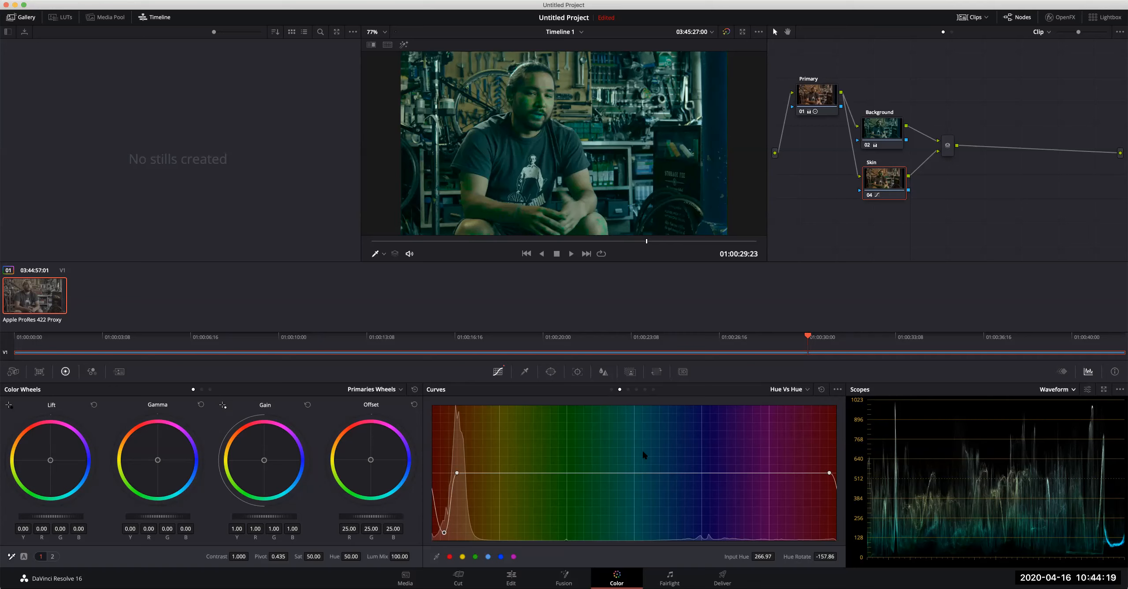
pyautogui.press('super+z')
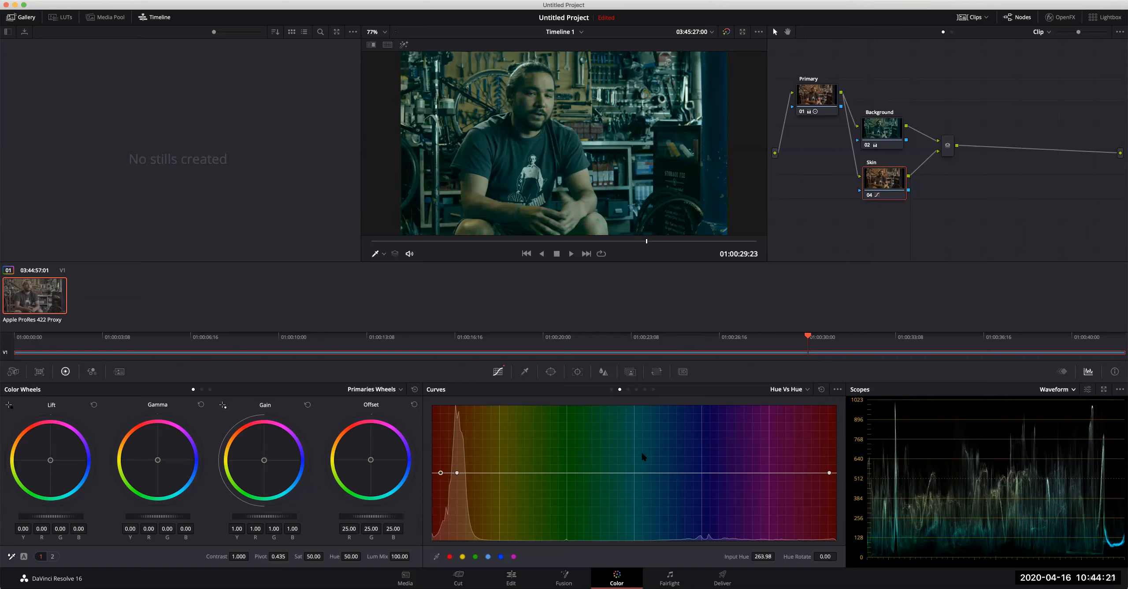
# Step: Try lowering the sampled skin tone's saturation to about 0.01 on the Hue Vs Sat curve and undo it
pyautogui.click(807, 390)
pyautogui.click(807, 421)
pyautogui.click(607, 167)
pyautogui.moveTo(439, 473); pyautogui.dragTo(448, 571)
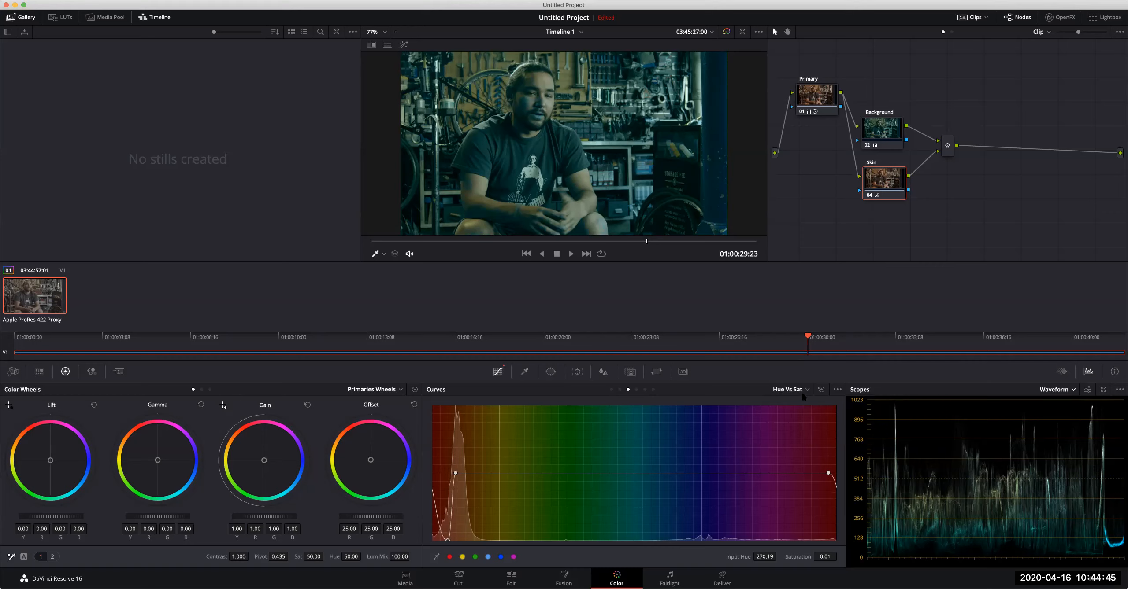
pyautogui.press('super+z')
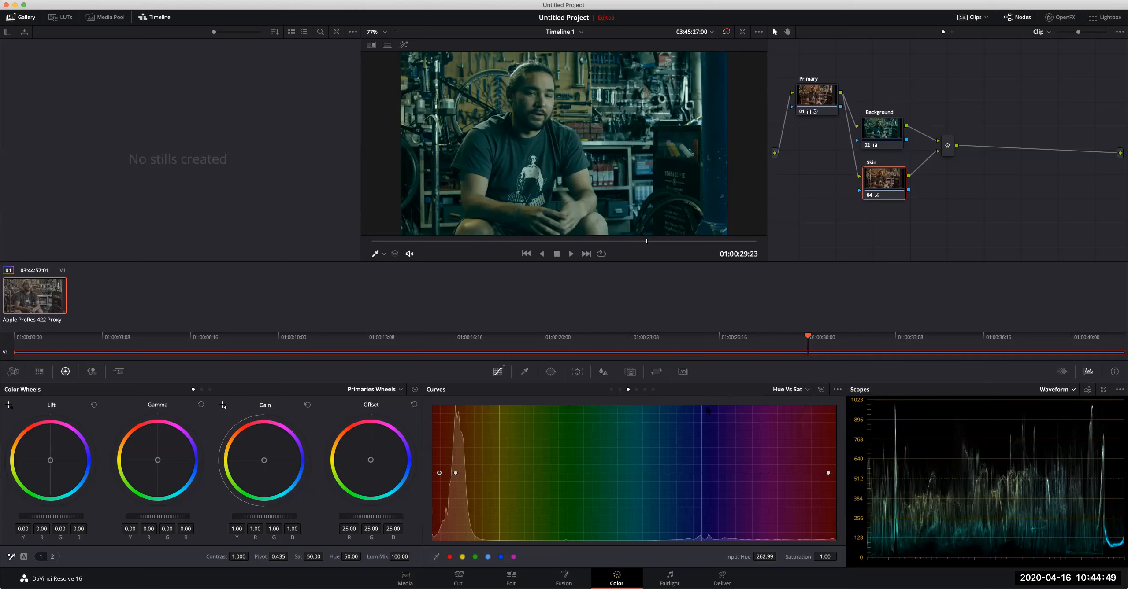
# Step: Try lowering the sampled skin tone's luminance gain to 0.00 on the Hue Vs Lum curve and undo it
pyautogui.click(796, 390)
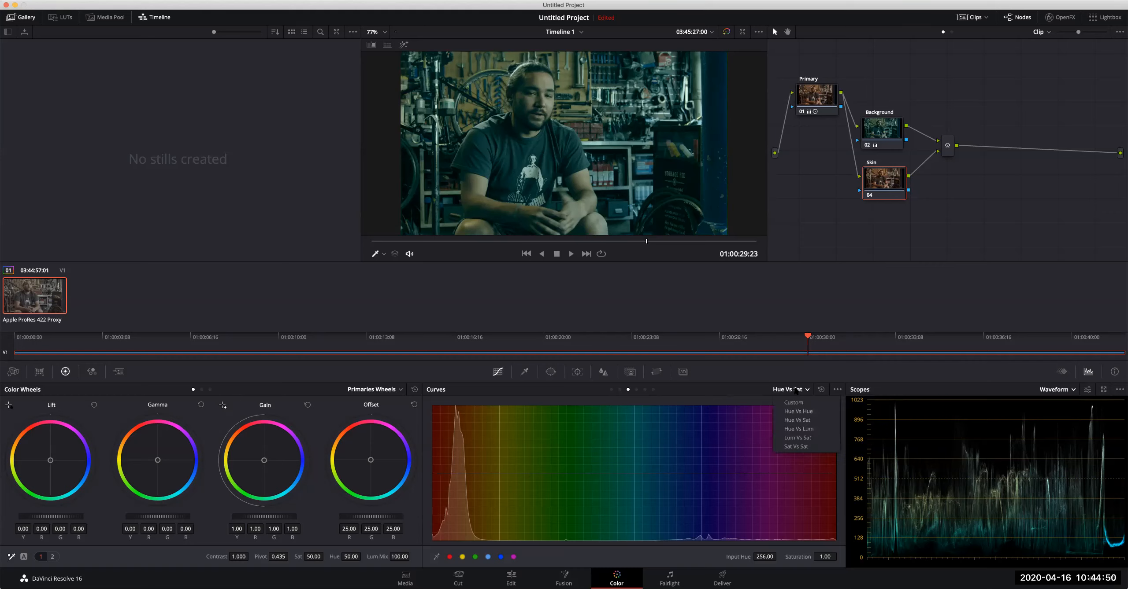
pyautogui.click(799, 429)
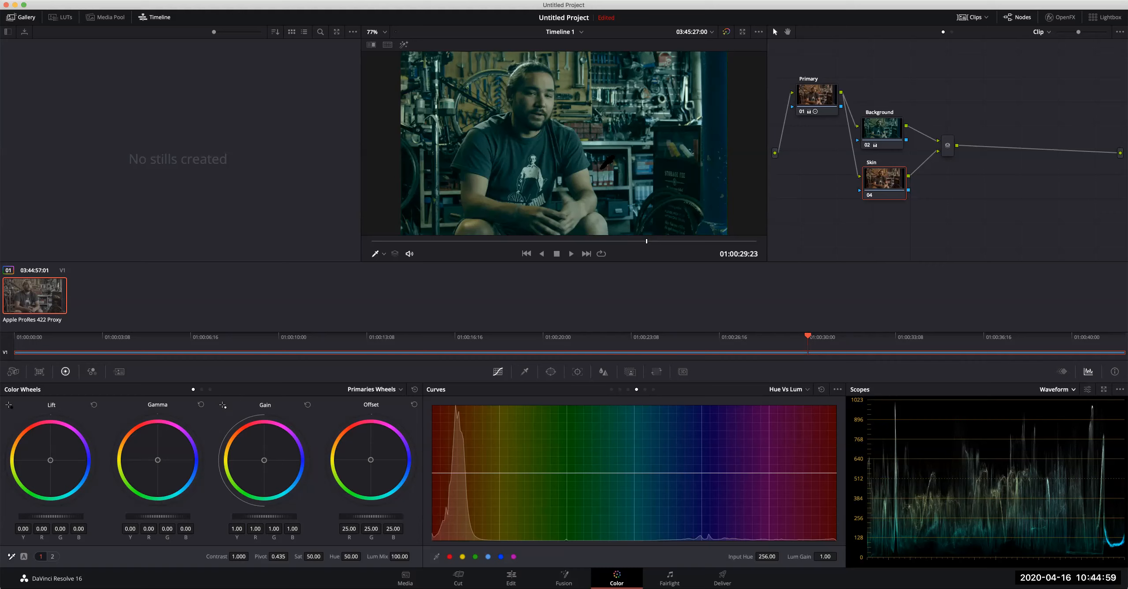
pyautogui.click(601, 167)
pyautogui.moveTo(440, 474); pyautogui.dragTo(449, 548)
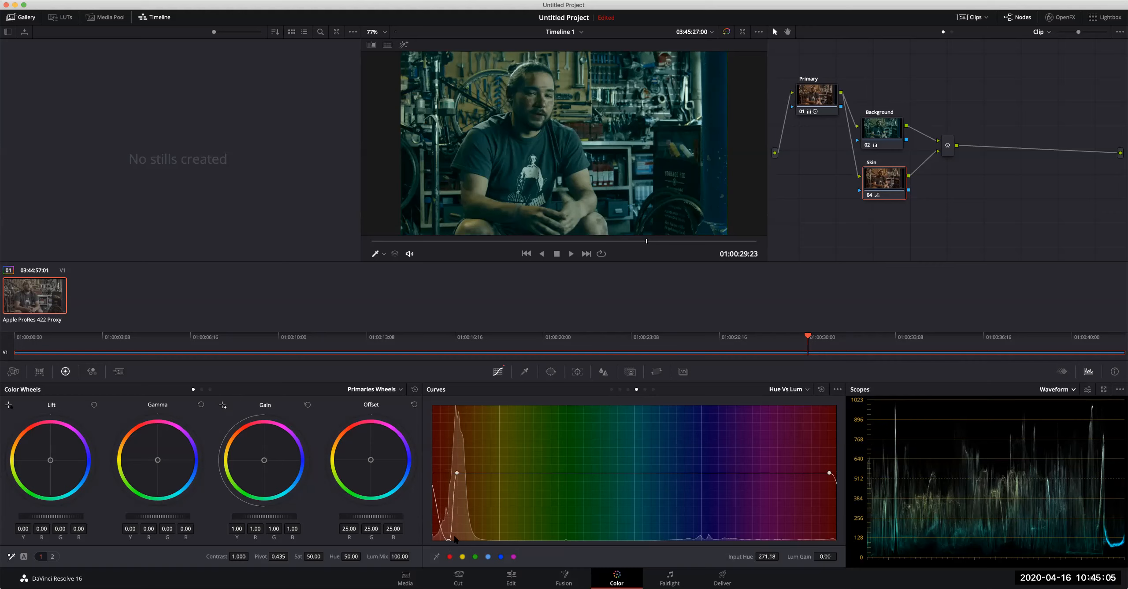
pyautogui.press('super+z')
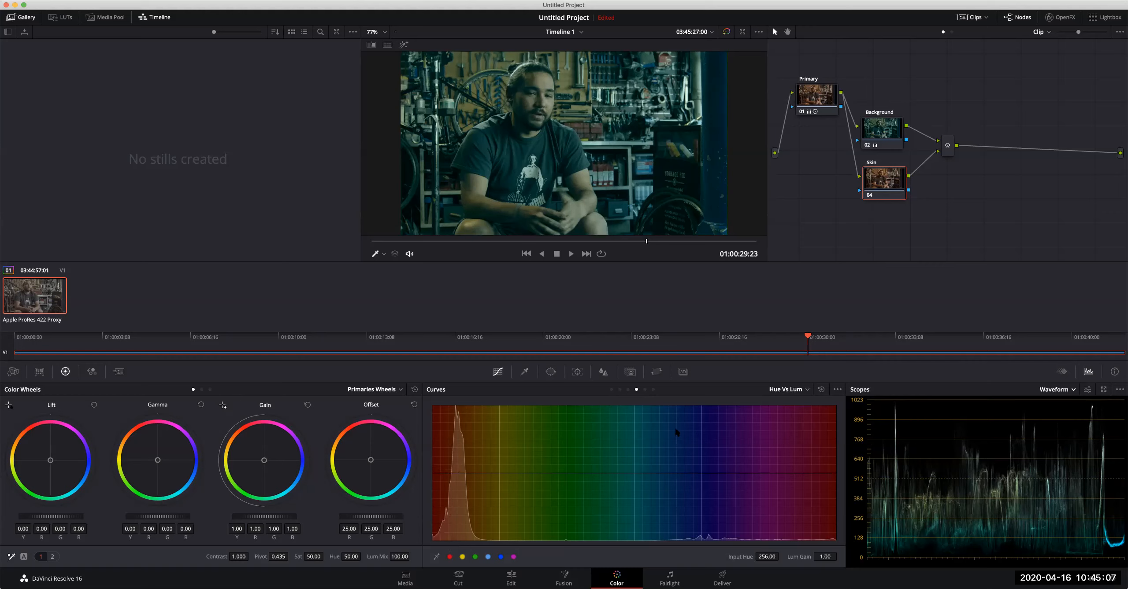
# Step: Try desaturating the Skin node's shadows on the Lum Vs Sat curve, with a control point at about input lum 0.49, and undo it
pyautogui.click(793, 393)
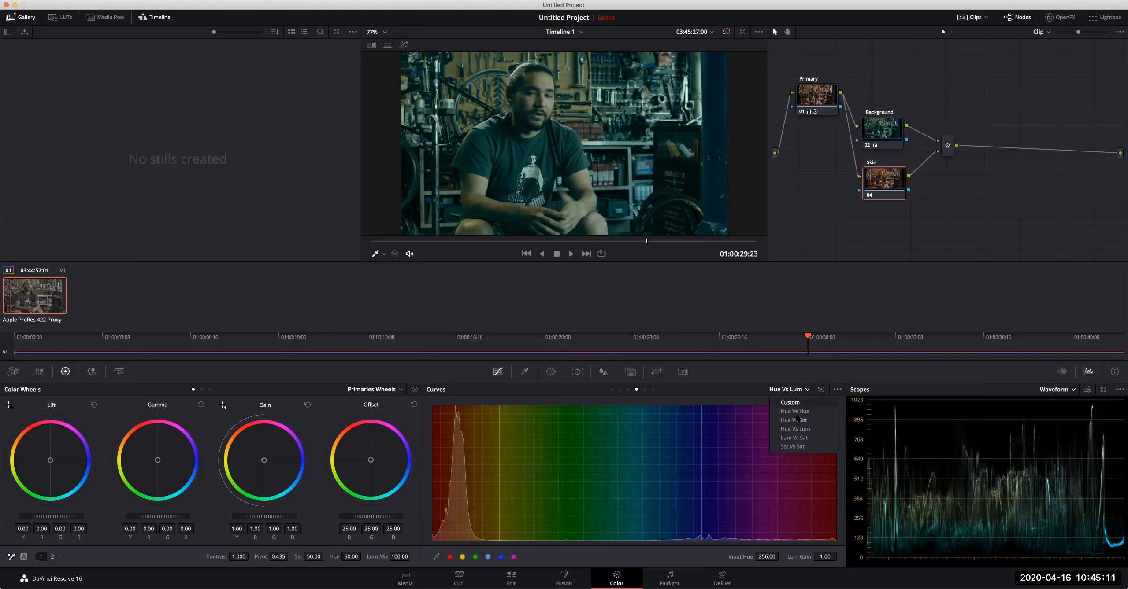
pyautogui.click(794, 437)
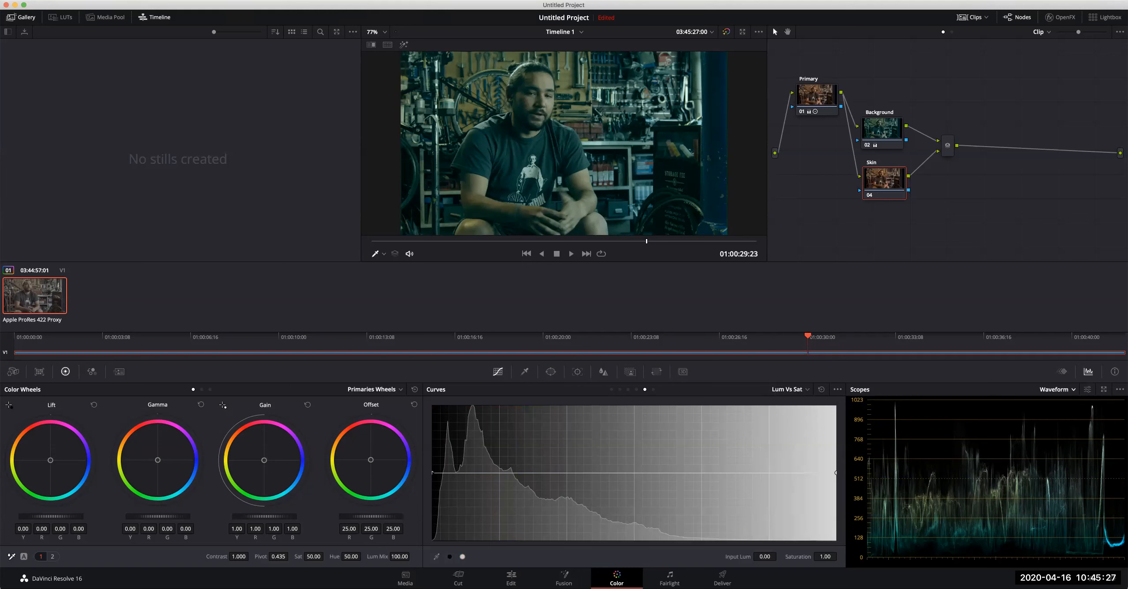
pyautogui.moveTo(433, 473); pyautogui.dragTo(438, 556)
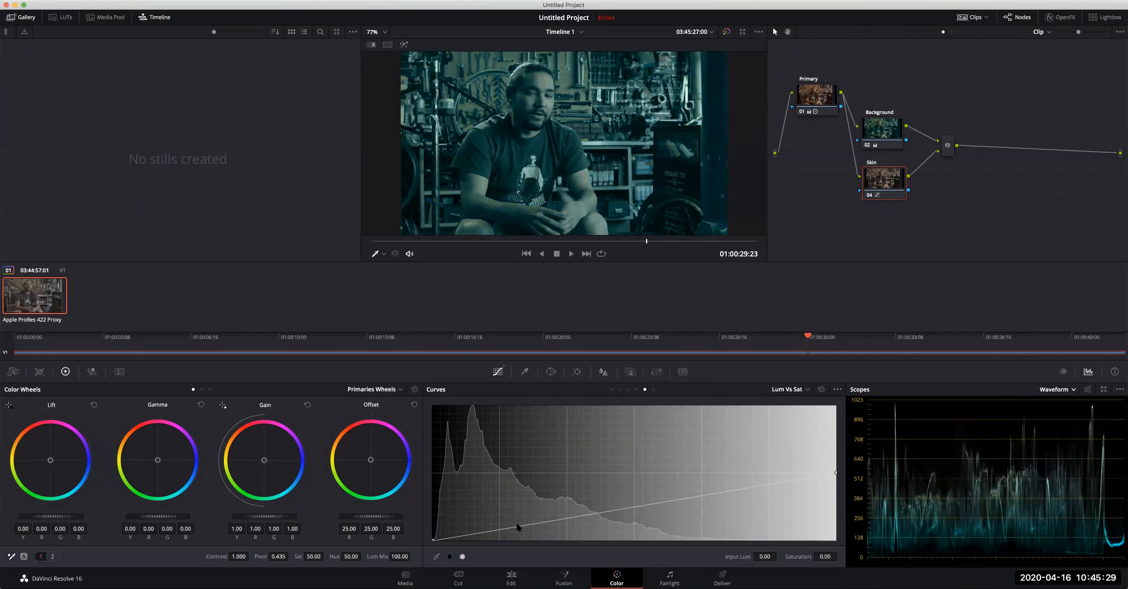
pyautogui.moveTo(528, 524); pyautogui.dragTo(528, 475)
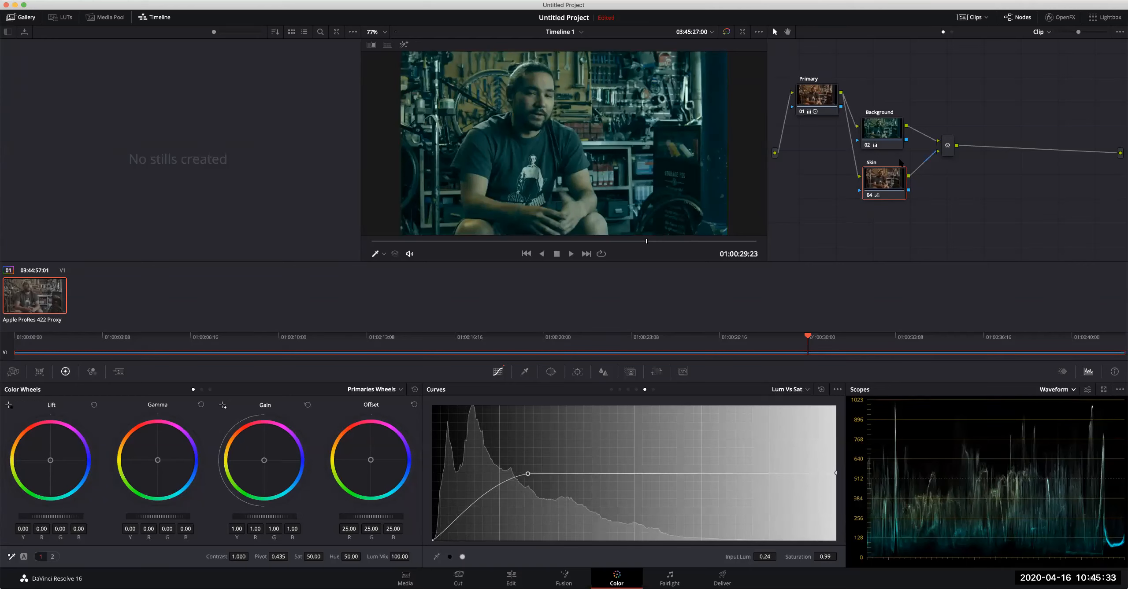
pyautogui.moveTo(527, 472); pyautogui.dragTo(628, 474)
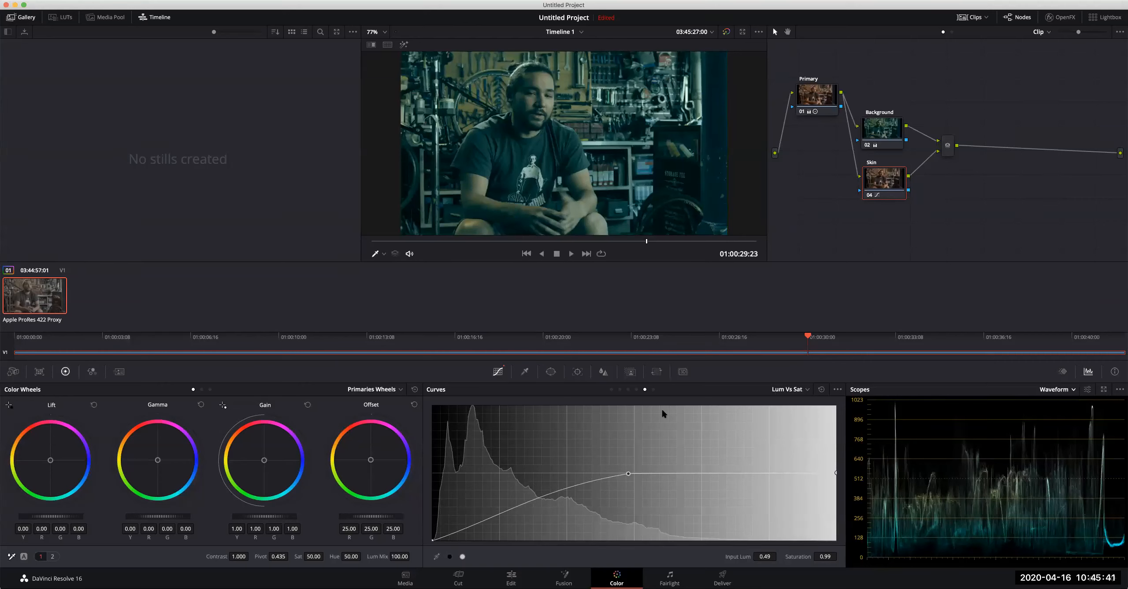
pyautogui.click(803, 394)
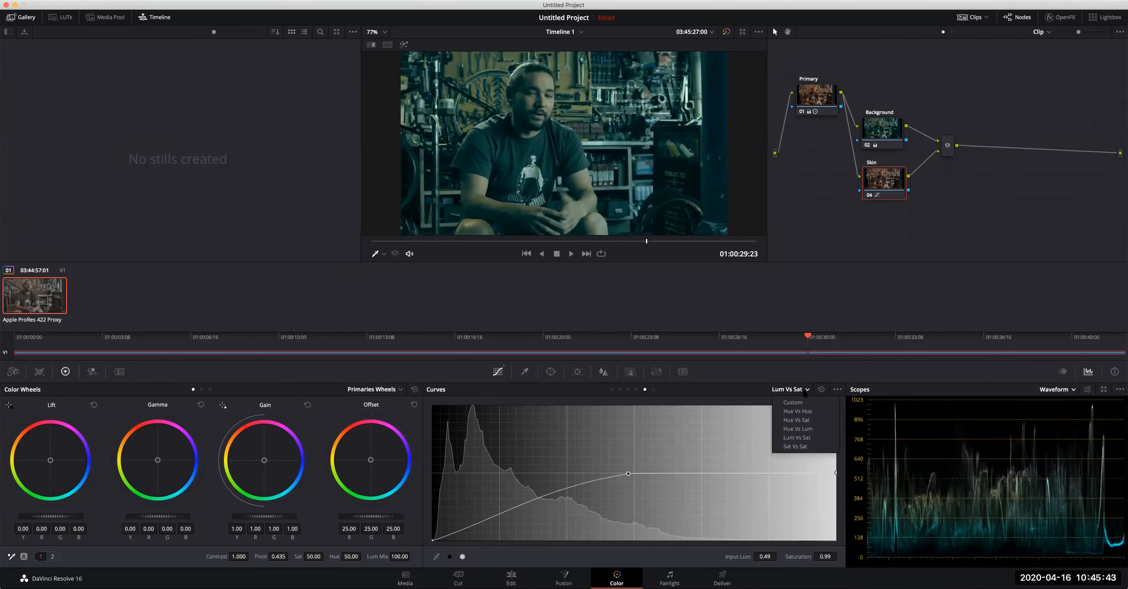
pyautogui.click(677, 442)
pyautogui.press('super+z')
pyautogui.press('super+z')
pyautogui.press('super+z')
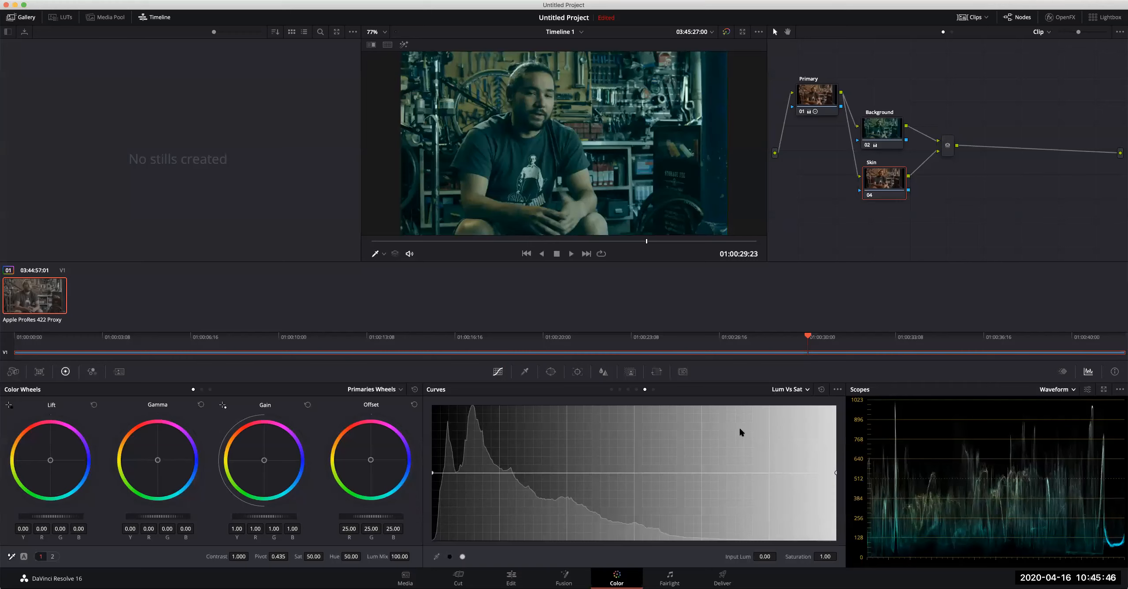
# Step: View the Skin node's Sat Vs Sat curve
pyautogui.click(793, 390)
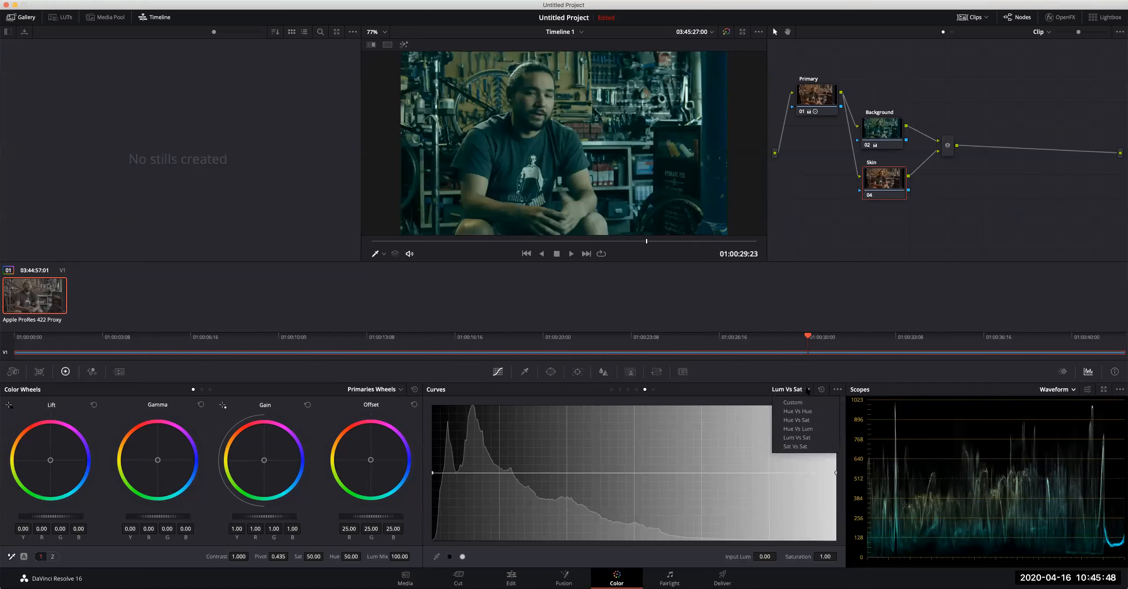
pyautogui.click(795, 446)
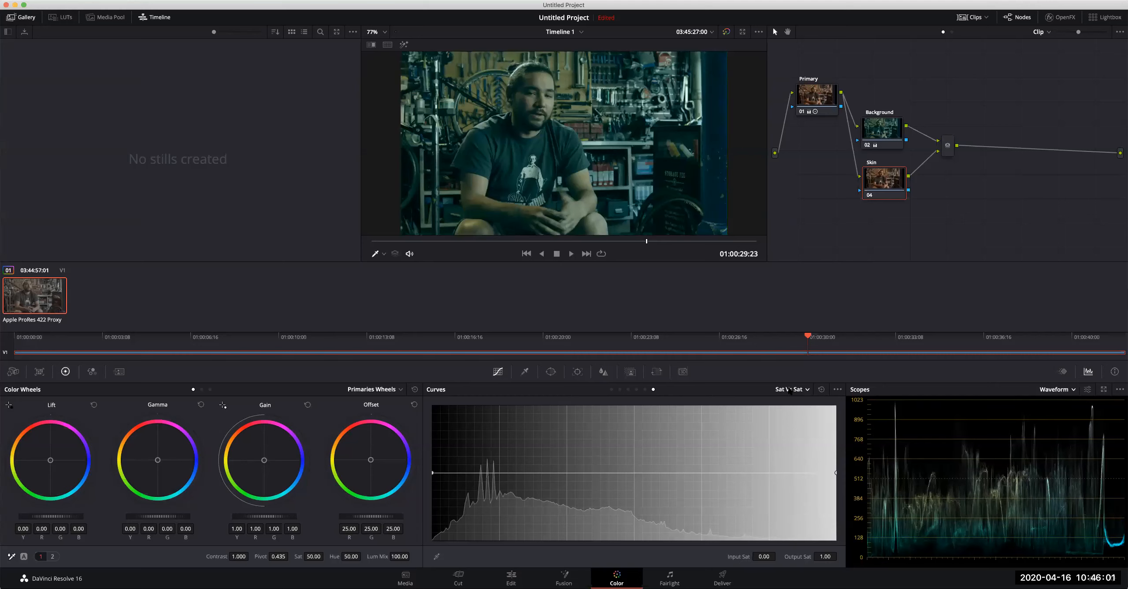
# Step: Sample the man's face on the Hue Vs Sat curve and raise the saturation to about 1.37 at input hue 270.01
pyautogui.click(790, 391)
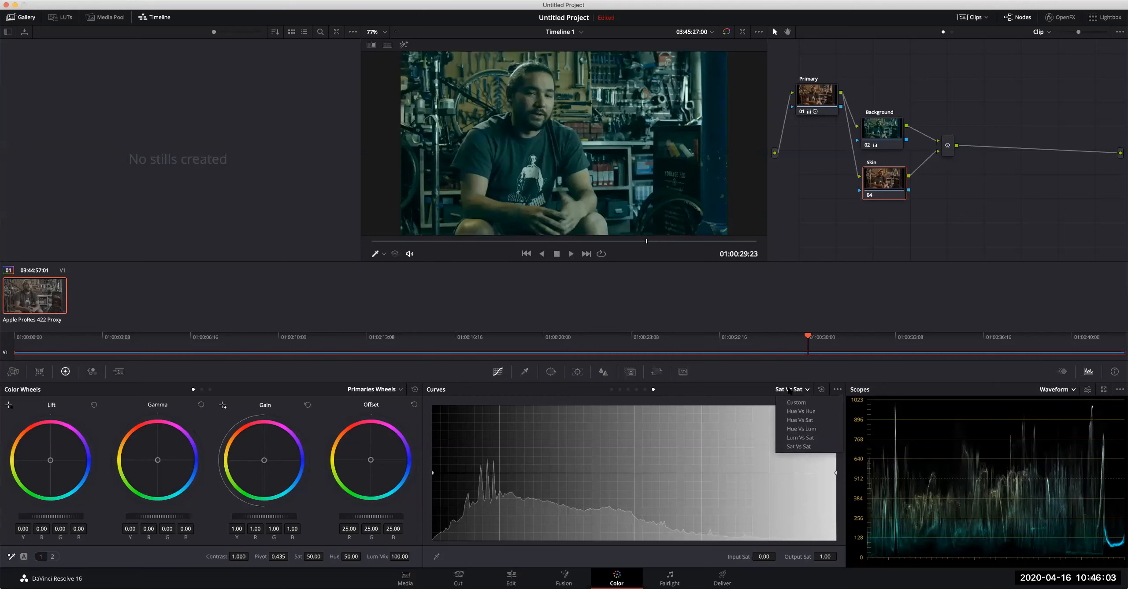
pyautogui.click(800, 420)
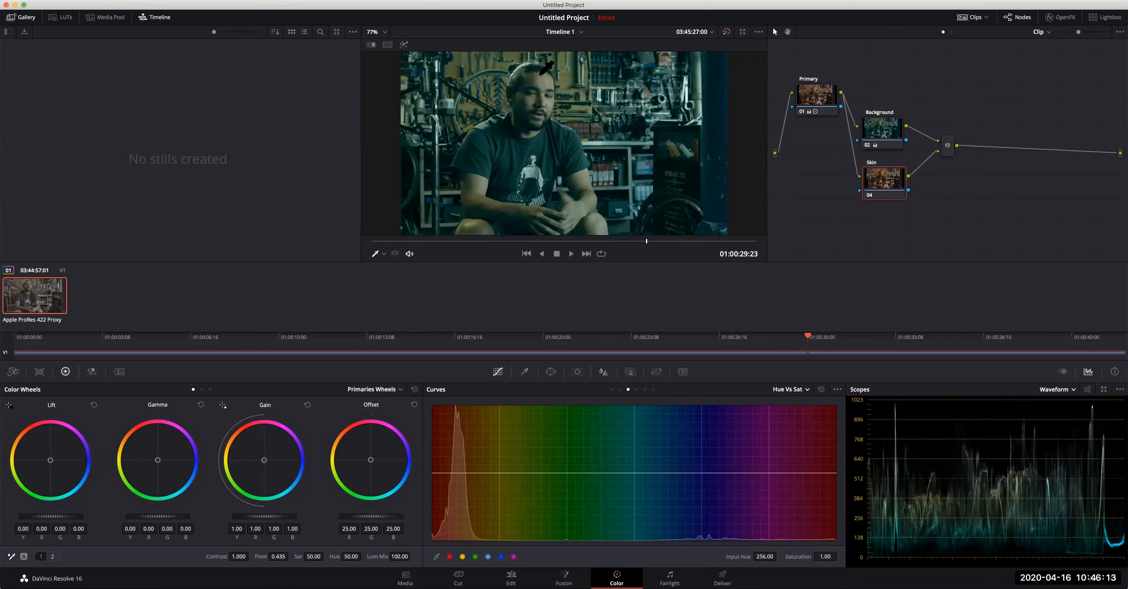
pyautogui.click(542, 75)
pyautogui.moveTo(456, 472); pyautogui.dragTo(459, 438)
pyautogui.moveTo(459, 442); pyautogui.dragTo(459, 441)
pyautogui.moveTo(462, 441); pyautogui.dragTo(431, 442)
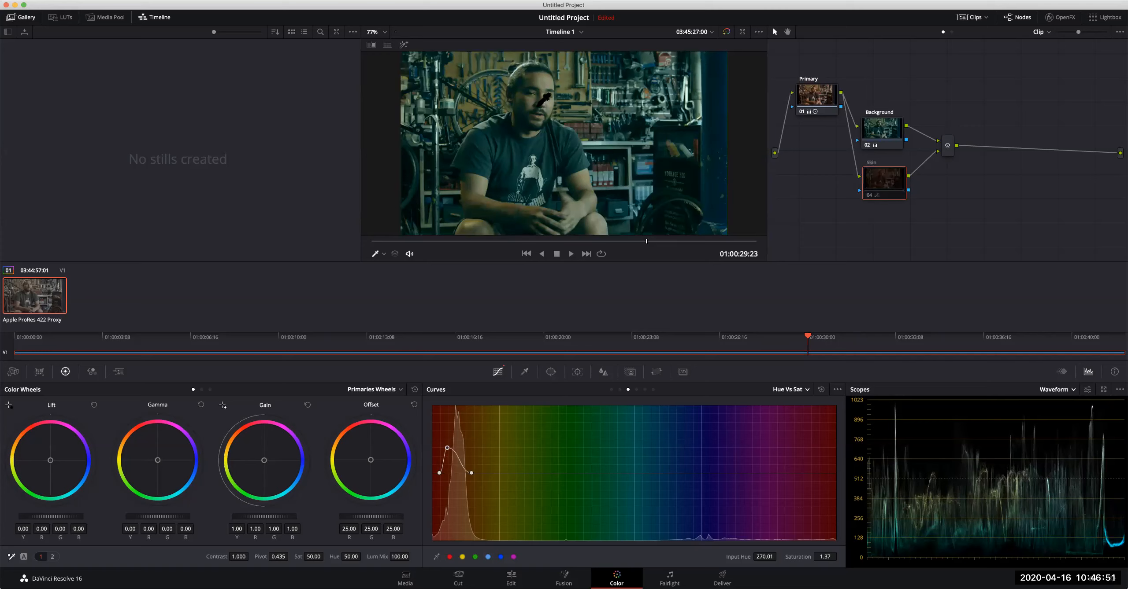
# Step: Toggle the Skin node off and on repeatedly to compare the image with and without the skin boost
pyautogui.press('super+d')
pyautogui.press('super+d')
pyautogui.press('super+d')
pyautogui.press('super+d')
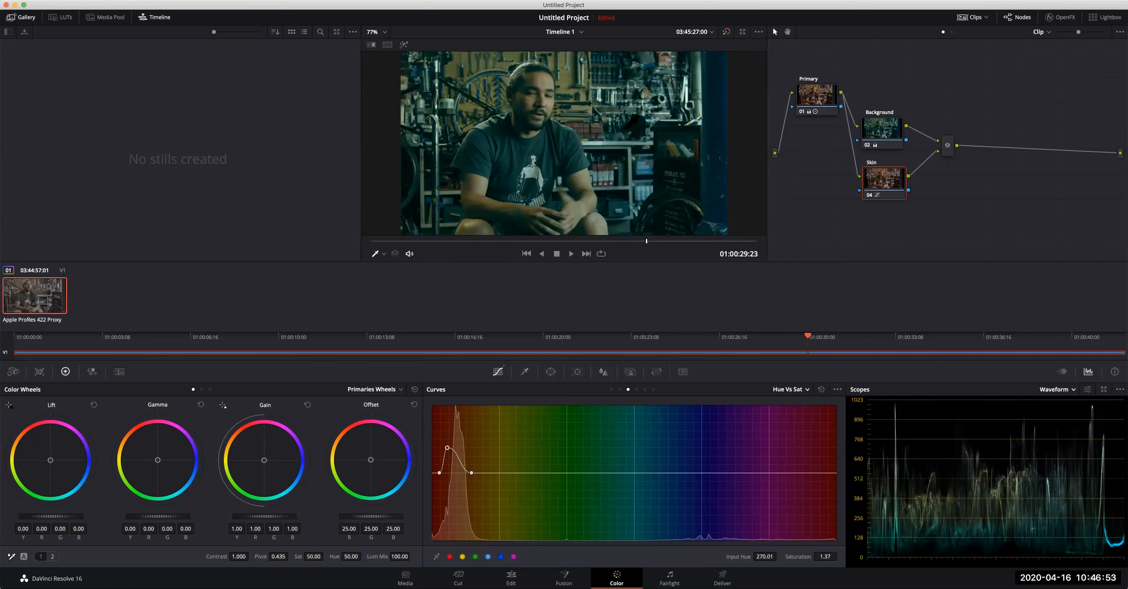
pyautogui.press('super+d')
pyautogui.press('super+d')
# Step: Review the settings of the Primary, Background and Skin nodes in turn
pyautogui.click(815, 103)
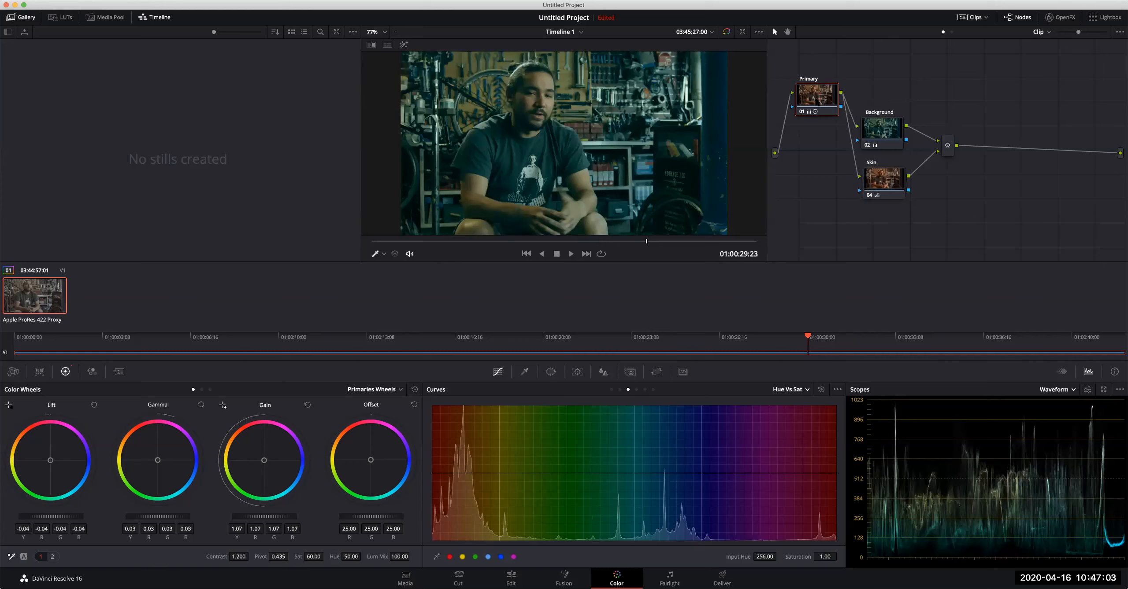
pyautogui.click(894, 138)
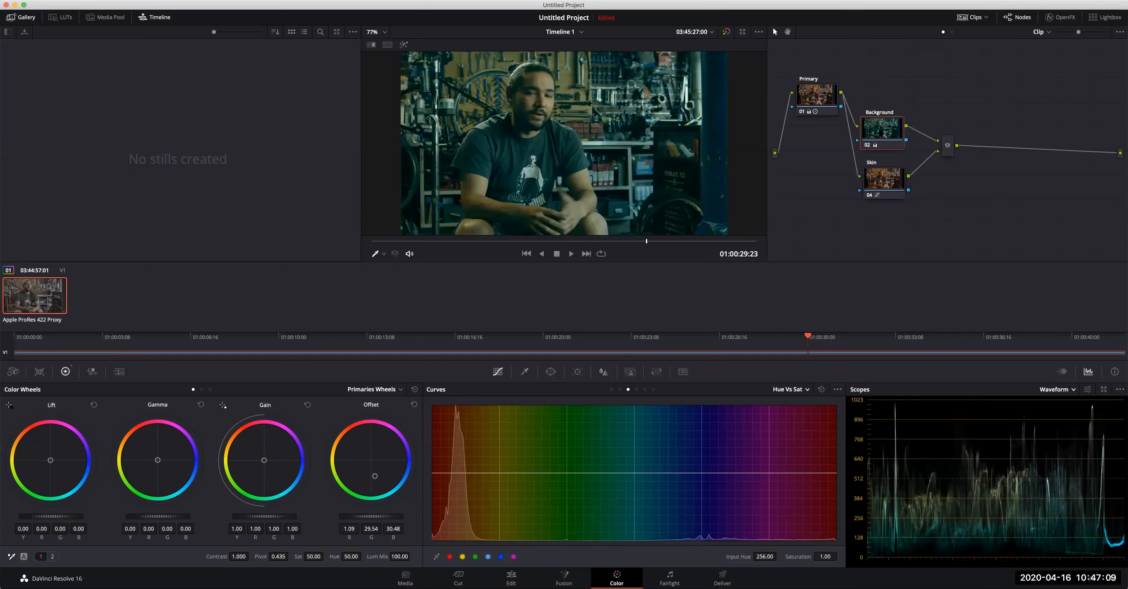
pyautogui.click(886, 175)
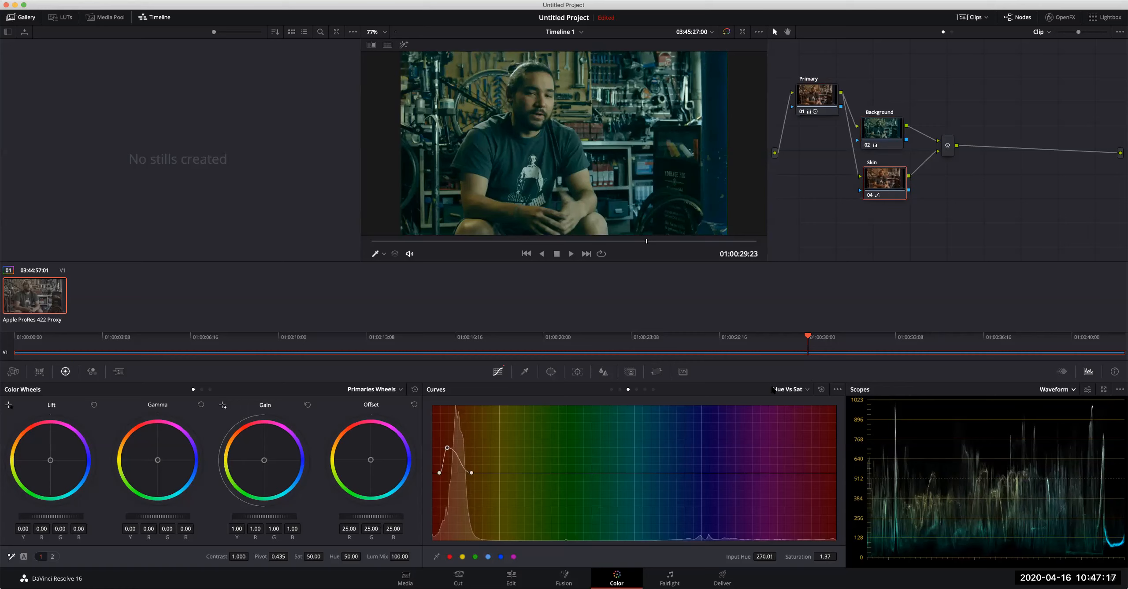
# Step: Add a serial node after the parallel mixer and move it slightly higher in the node graph
pyautogui.click(946, 152)
pyautogui.click(308, 0)
pyautogui.moveTo(304, 5)
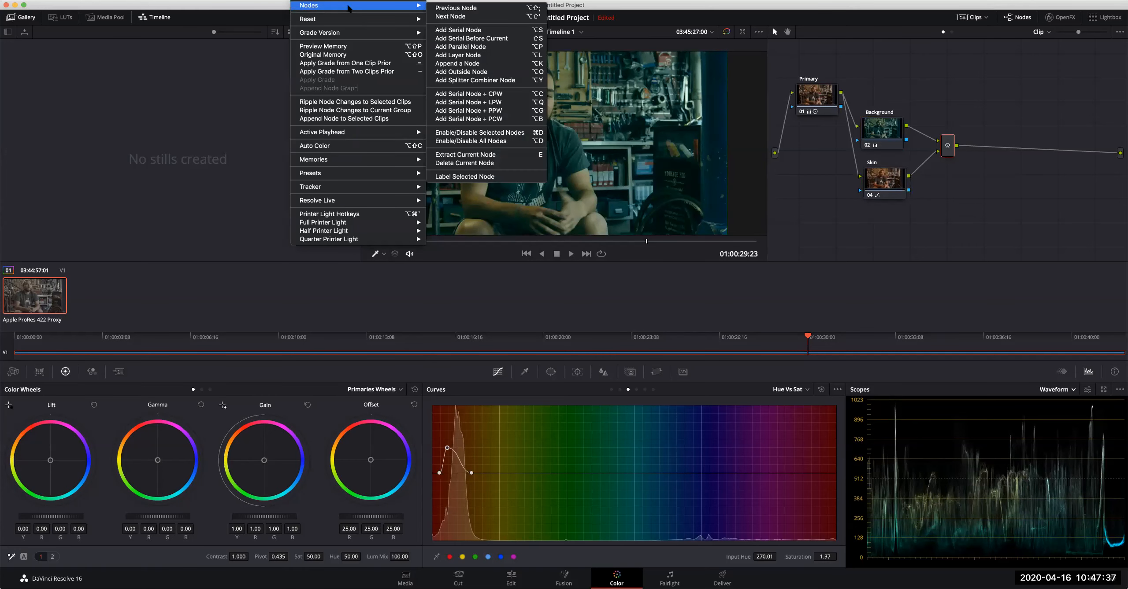
pyautogui.click(490, 31)
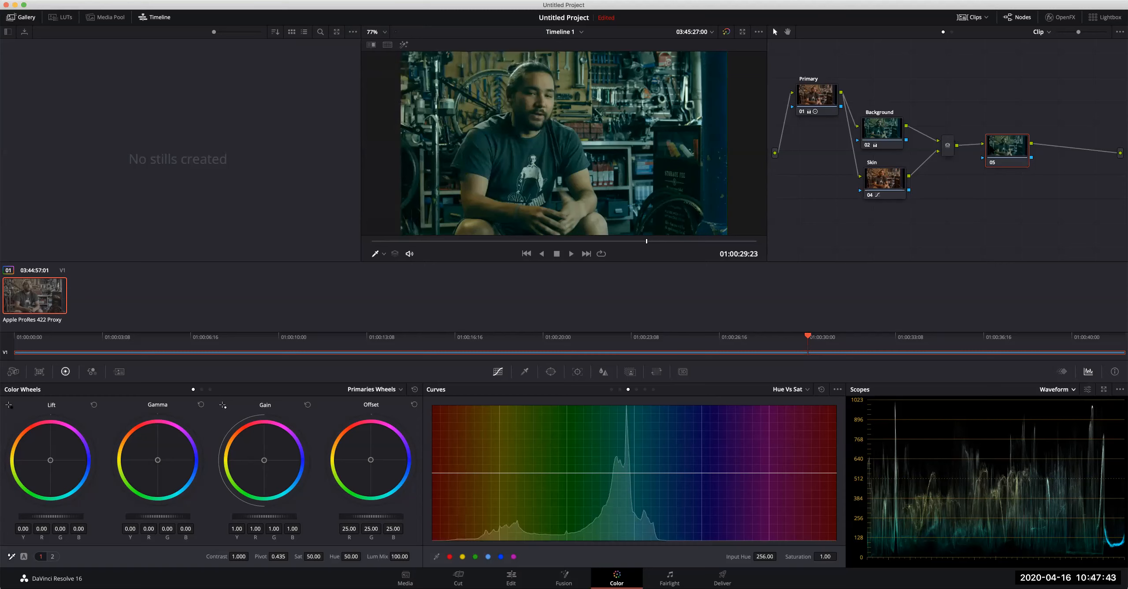
pyautogui.moveTo(1004, 151); pyautogui.dragTo(1001, 144)
# Step: Label the new serial node Shadow DeSat
pyautogui.rightClick(1003, 145)
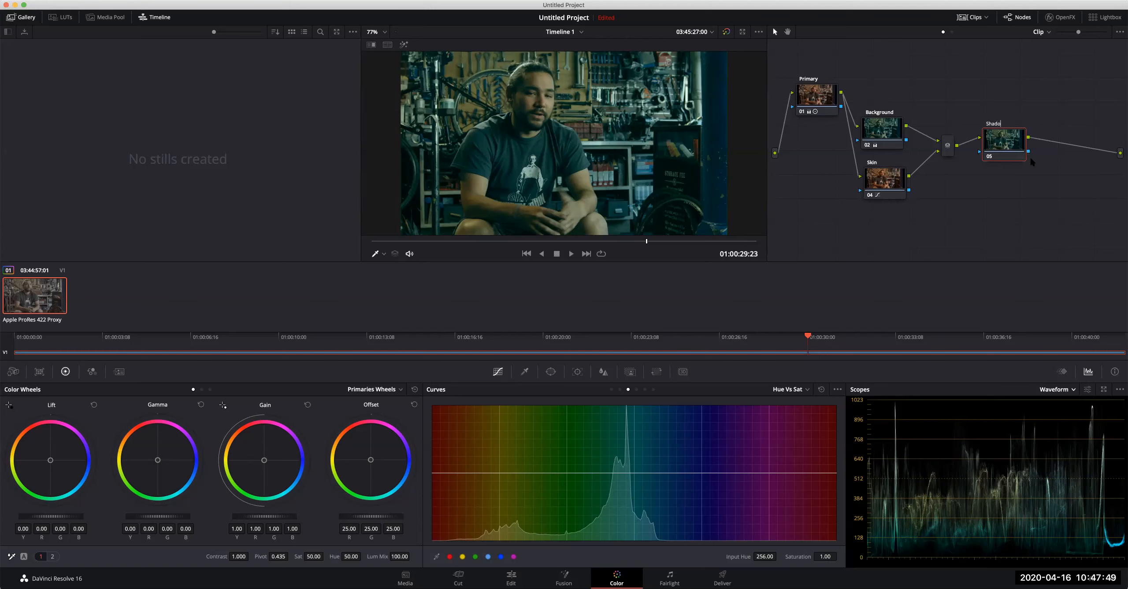
pyautogui.write('eSat')
pyautogui.press('BackSpace')
pyautogui.press('BackSpace')
pyautogui.press('BackSpace')
pyautogui.write('D')
pyautogui.press('Return')
# Step: On the Shadow DeSat node's Lum Vs Sat curve, drop black saturation to 0.00 and place a point at about input lum 0.50, saturation 0.99
pyautogui.click(806, 391)
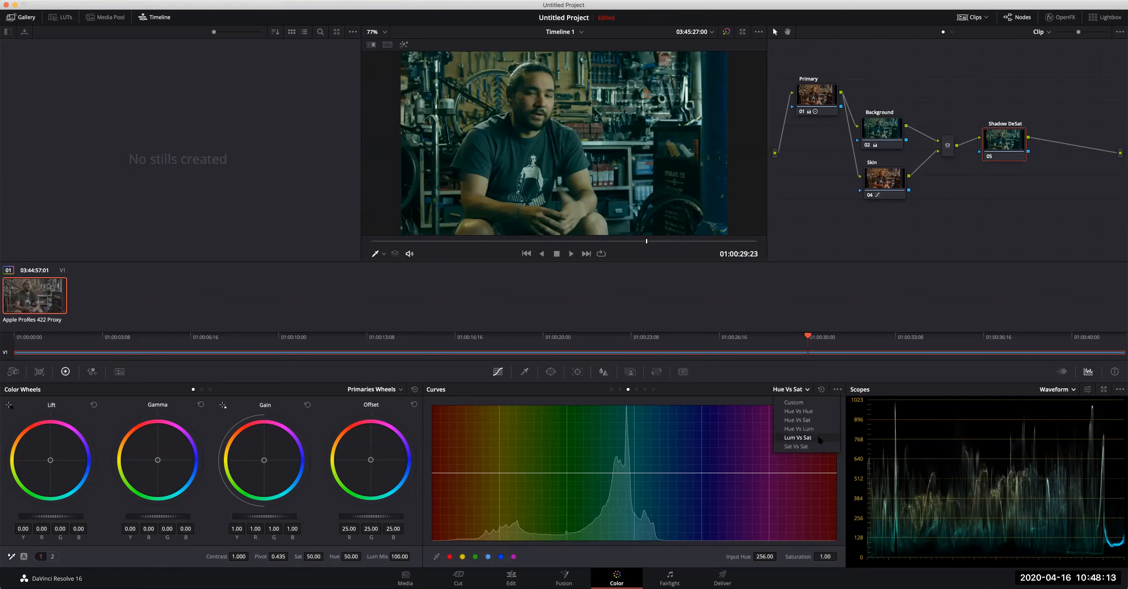
pyautogui.click(798, 438)
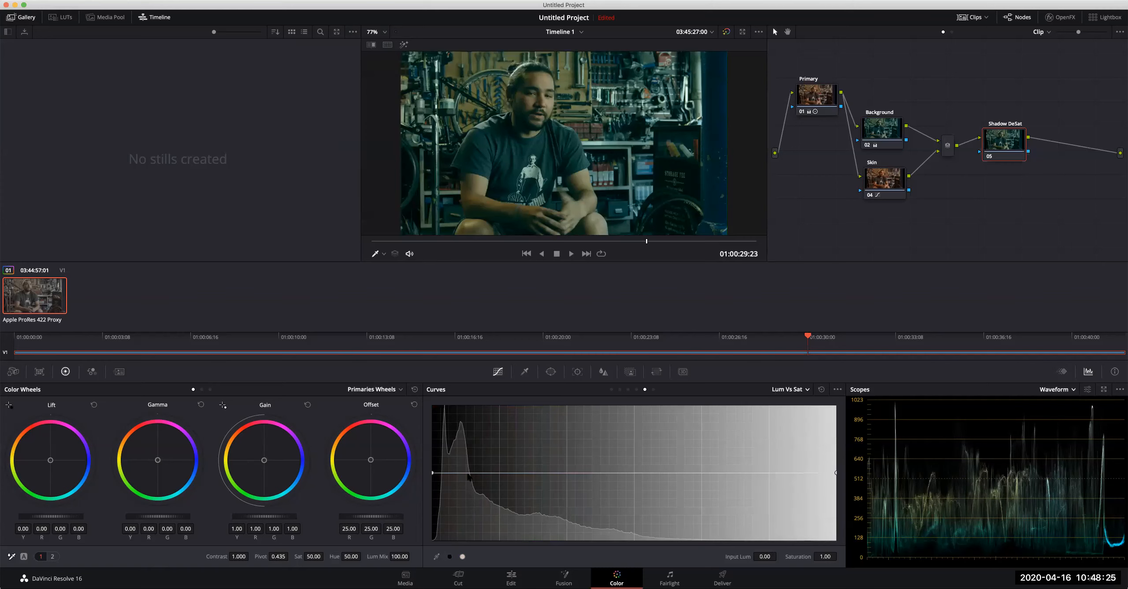
pyautogui.moveTo(433, 473); pyautogui.dragTo(422, 570)
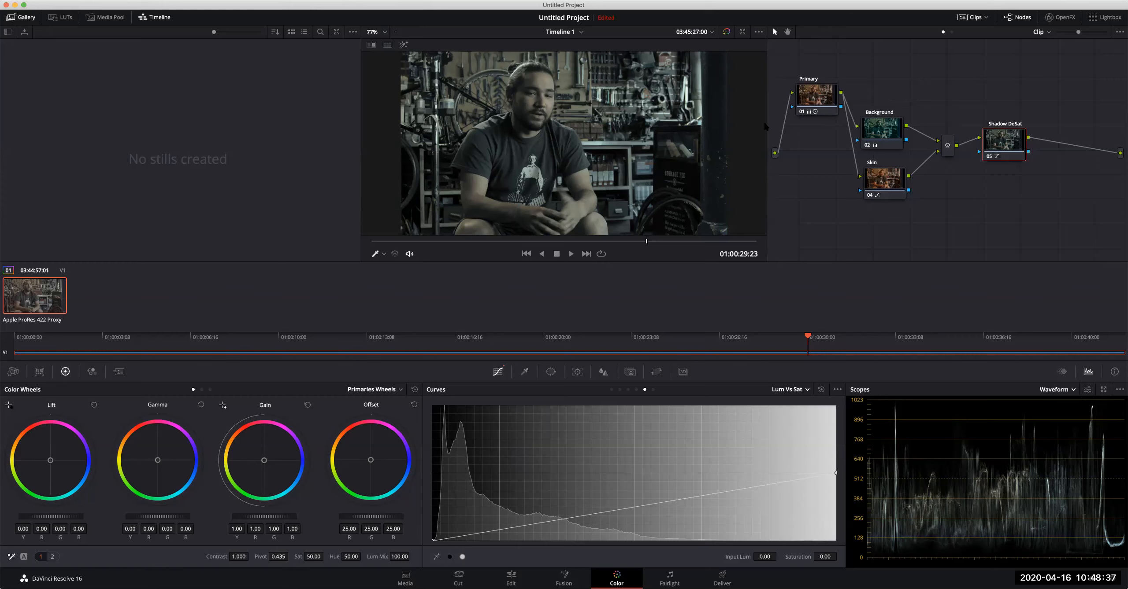
pyautogui.click(620, 509)
pyautogui.moveTo(620, 510); pyautogui.dragTo(567, 475)
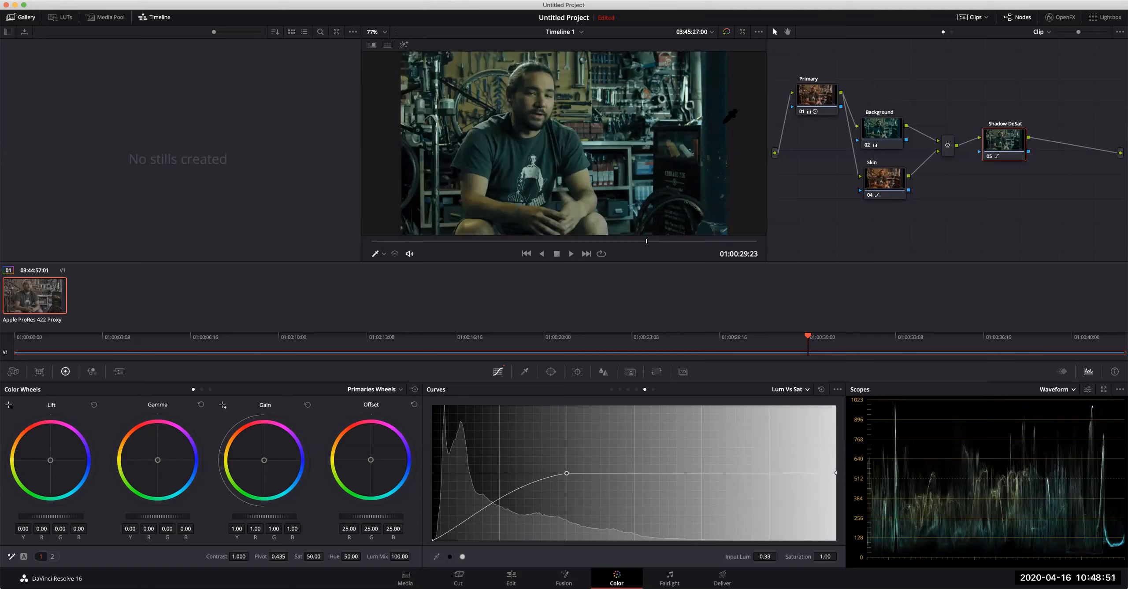
pyautogui.moveTo(567, 474); pyautogui.dragTo(633, 475)
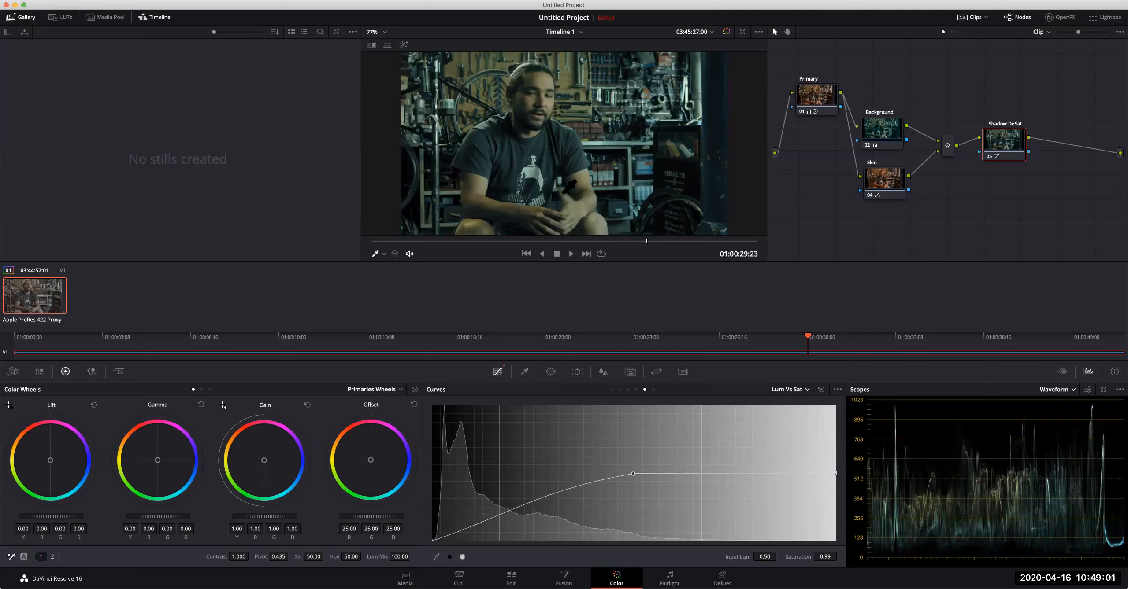
# Step: Compare the image with the Shadow DeSat node disabled and enabled
pyautogui.hotkey('ctrl', 'd')
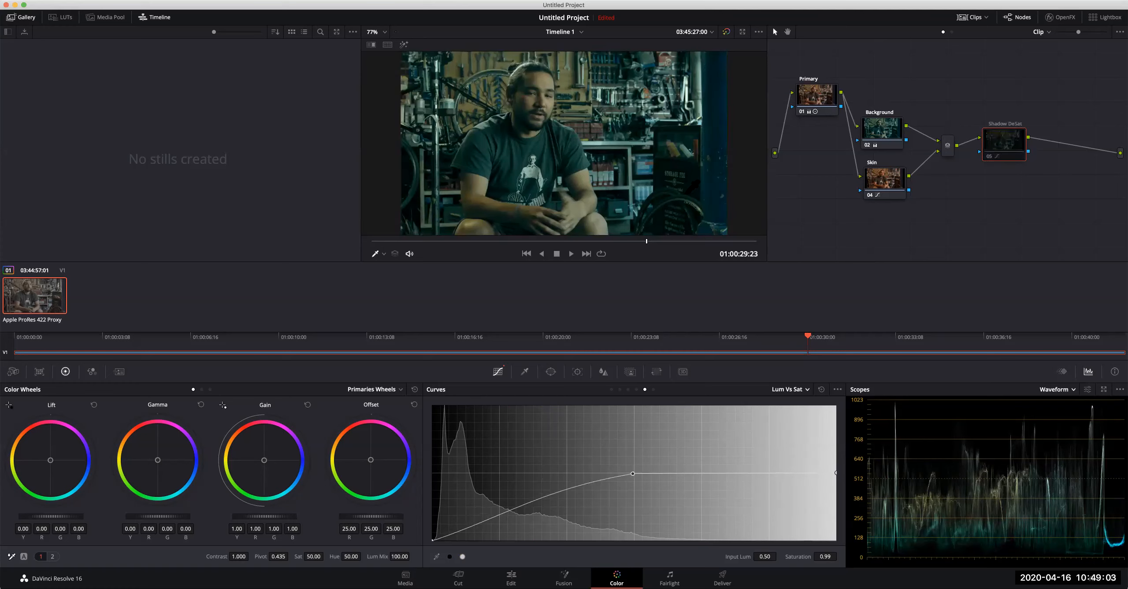
pyautogui.hotkey('ctrl', 'd')
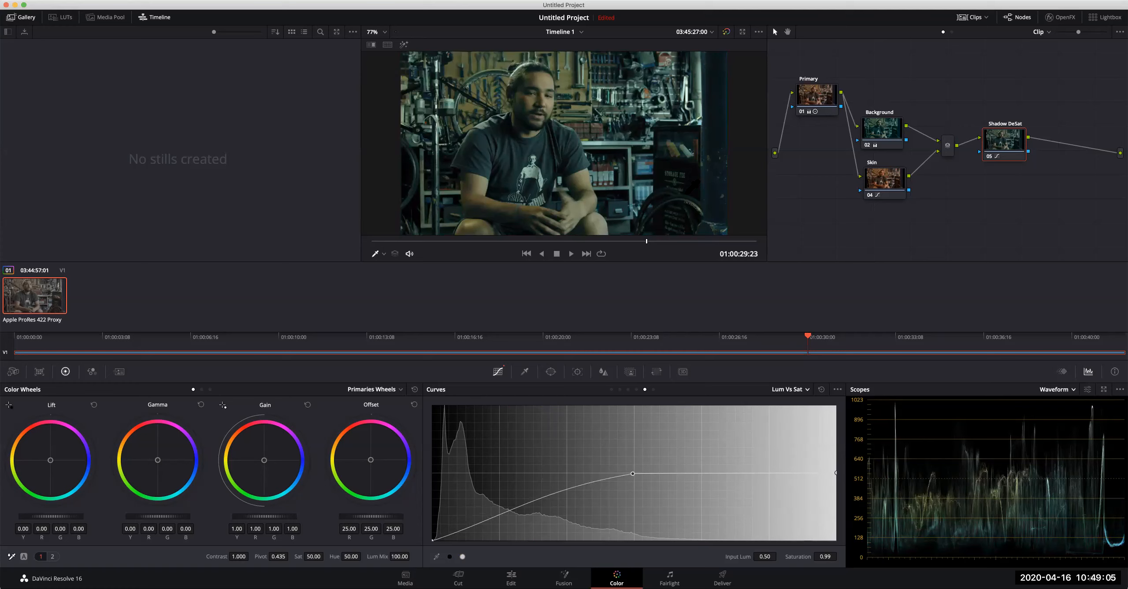
pyautogui.hotkey('ctrl', 'd')
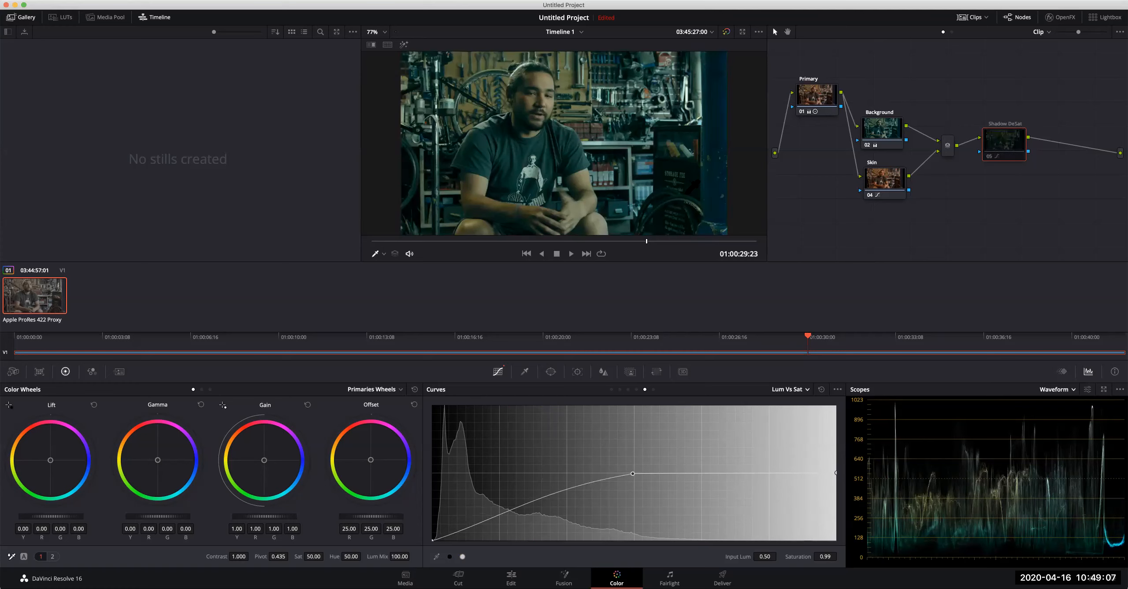
pyautogui.hotkey('ctrl', 'd')
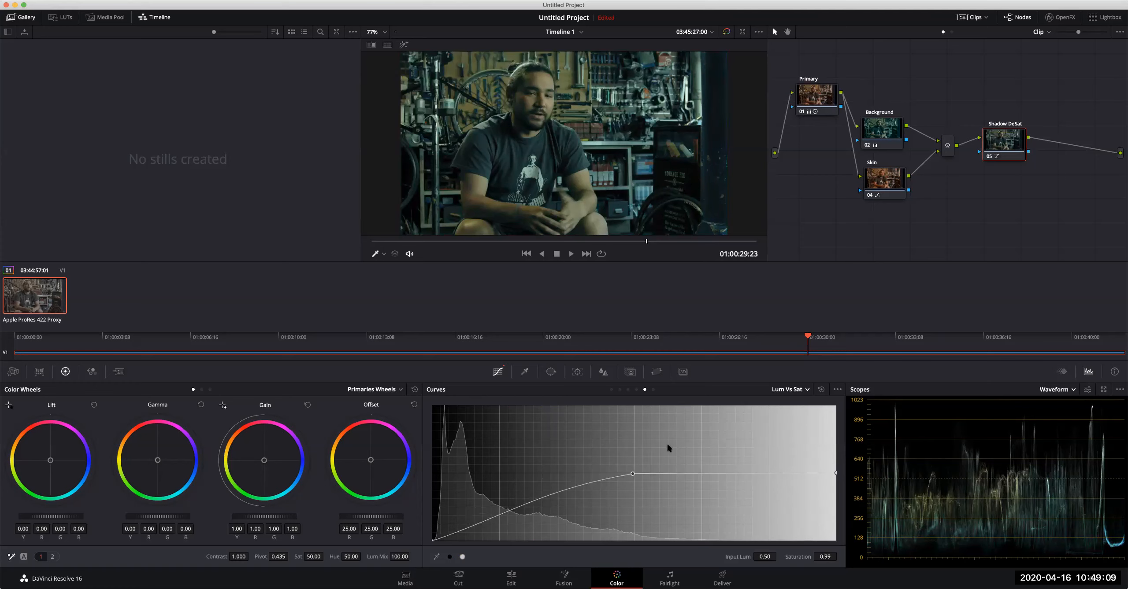
# Step: Move the Shadow DeSat curve point to about input lum 0.36, saturation 1.00, and compare the image with the node off and on
pyautogui.moveTo(632, 473); pyautogui.dragTo(579, 474)
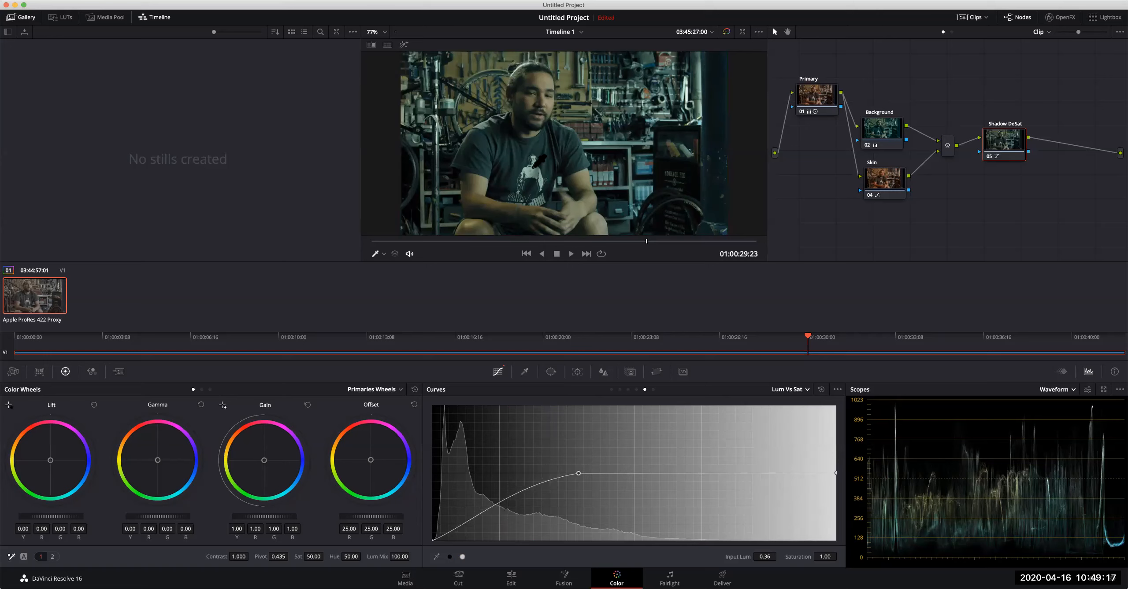
pyautogui.press('super+d')
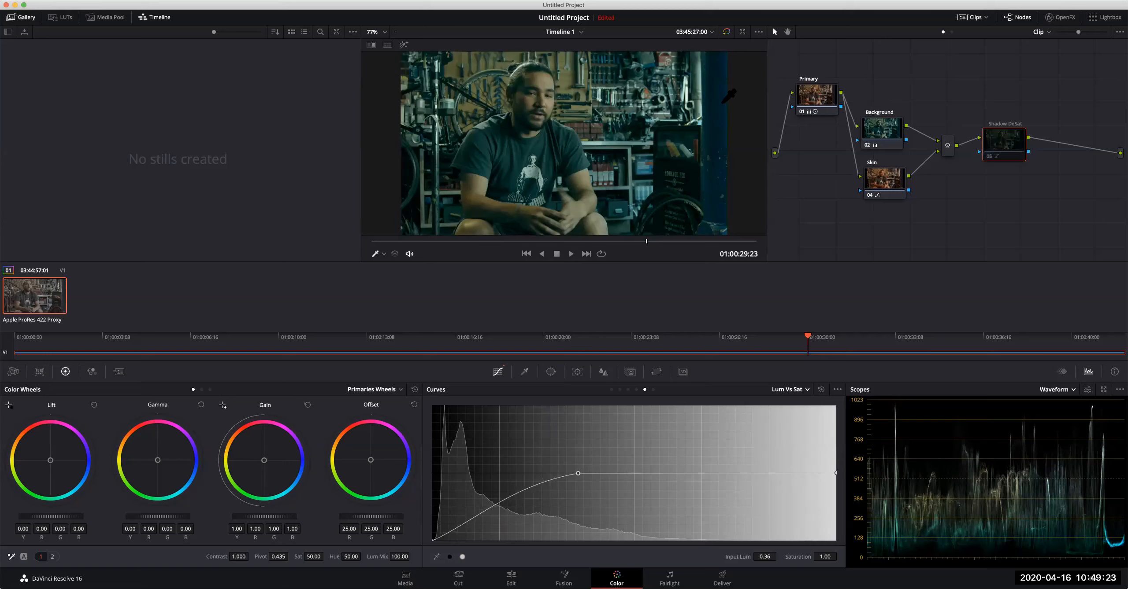
pyautogui.press('super+d')
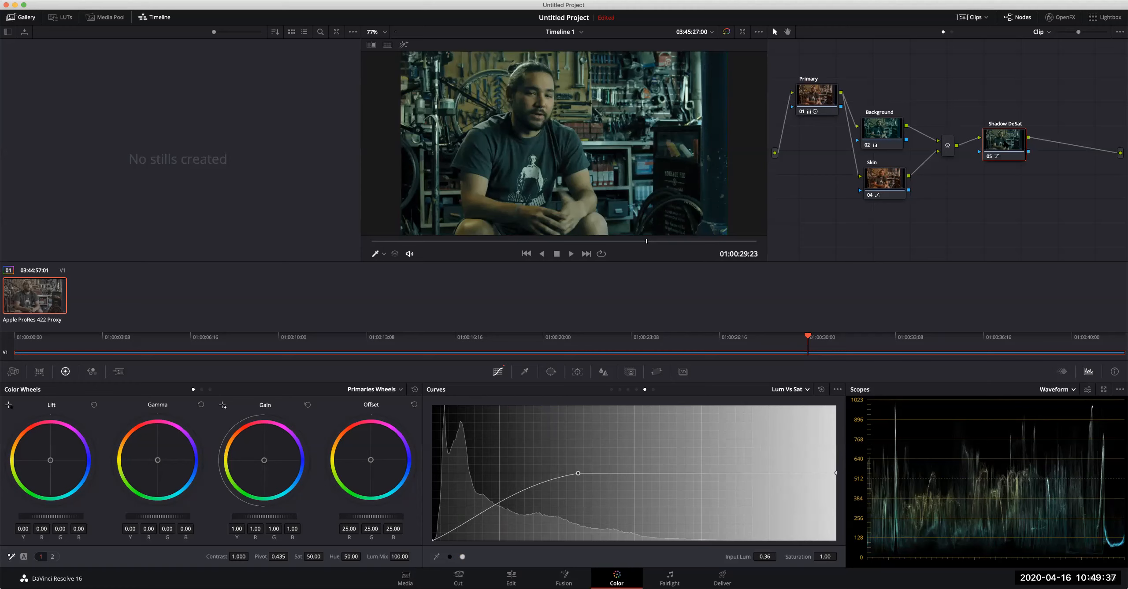
# Step: Reposition the Shadow DeSat node slightly lower, level with the parallel mixer, and check the Background and Skin nodes
pyautogui.moveTo(1005, 142); pyautogui.dragTo(1005, 154)
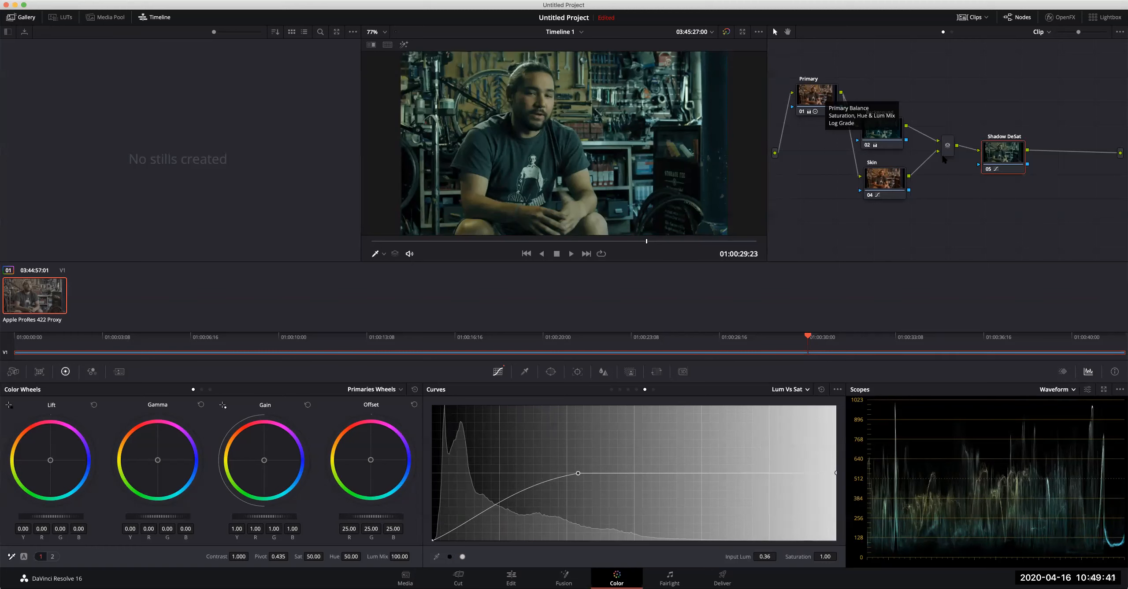
pyautogui.click(881, 130)
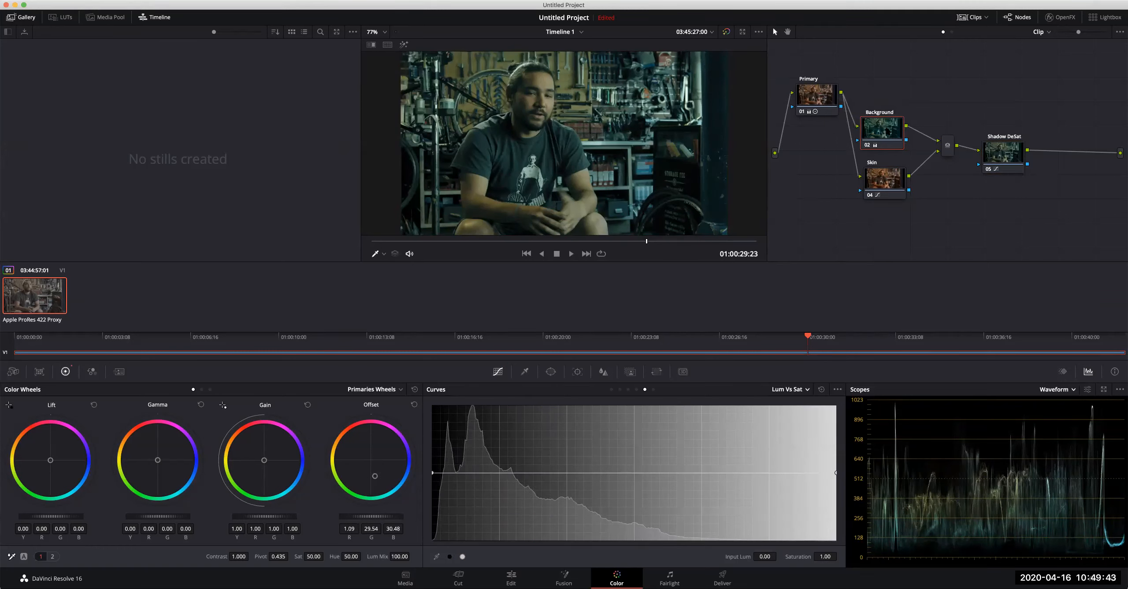
pyautogui.click(891, 176)
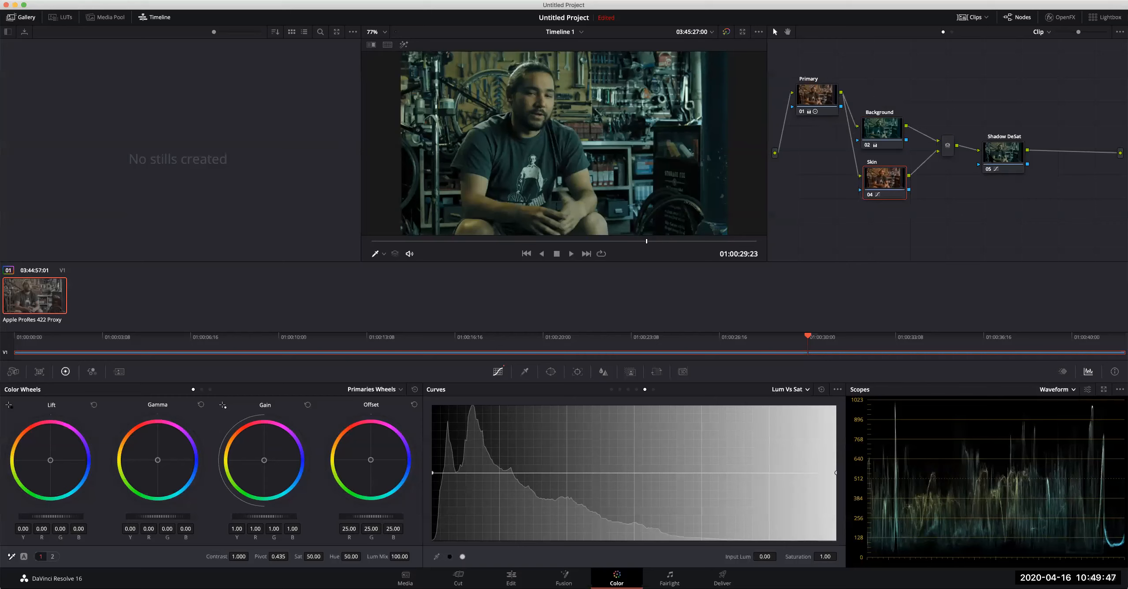
pyautogui.moveTo(1007, 157); pyautogui.dragTo(1007, 152)
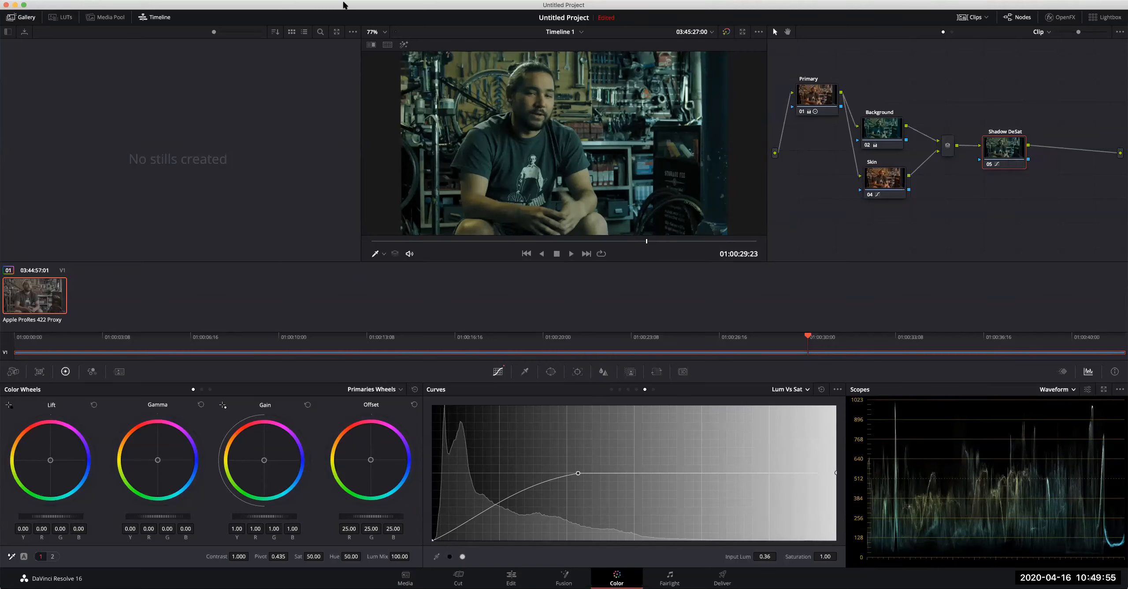
# Step: Add a serial node after Shadow DeSat and label it Global Ctrl
pyautogui.click(306, 1)
pyautogui.moveTo(346, 6)
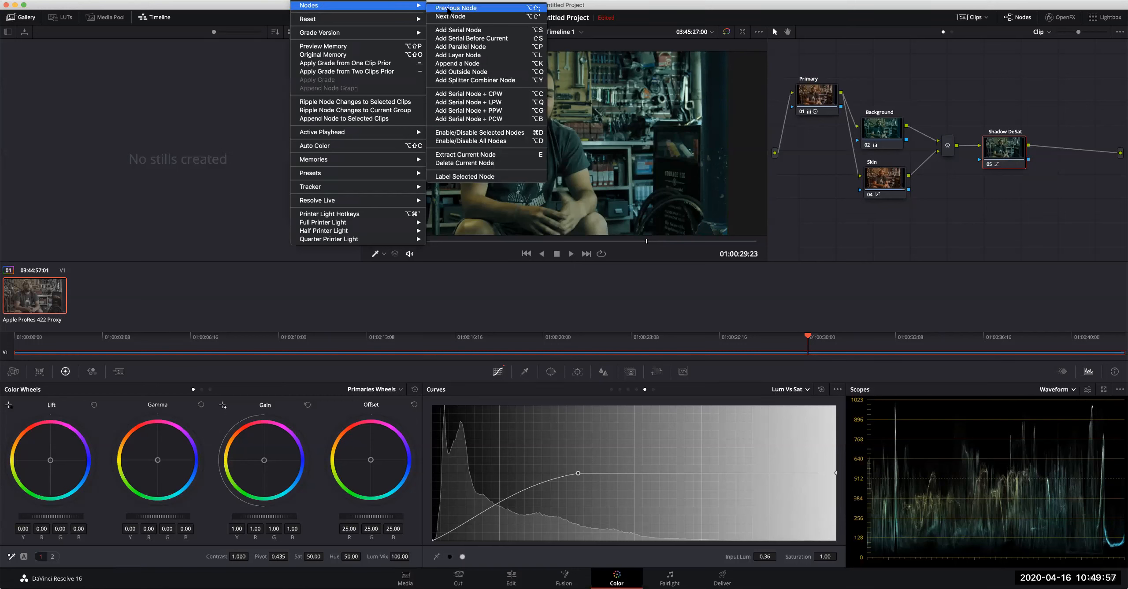
pyautogui.click(457, 30)
pyautogui.rightClick(1047, 157)
pyautogui.click(1082, 172)
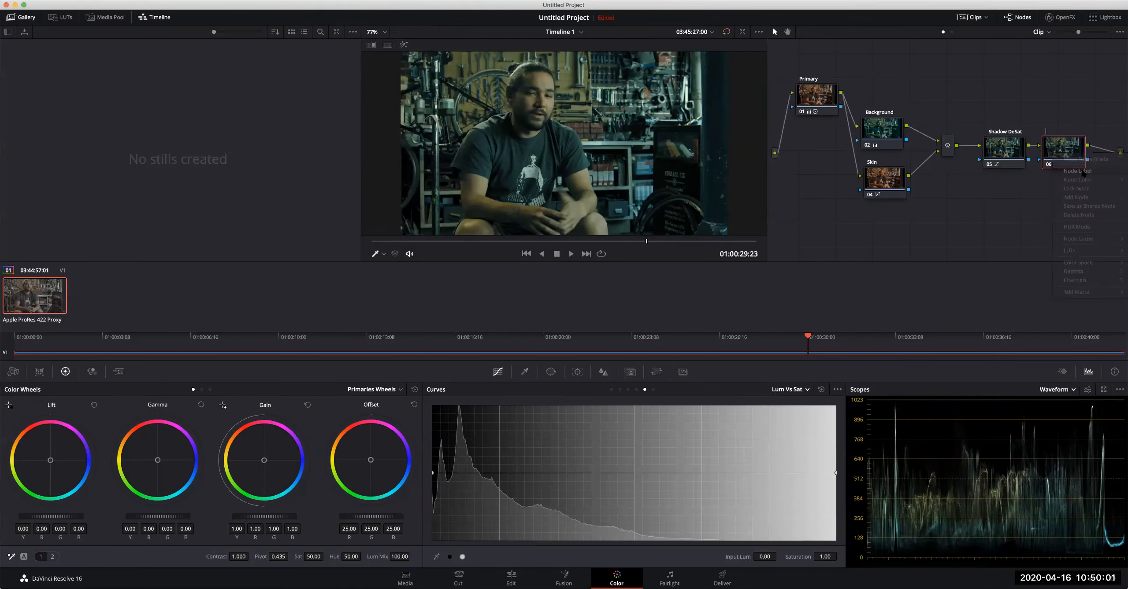
pyautogui.write('Global C')
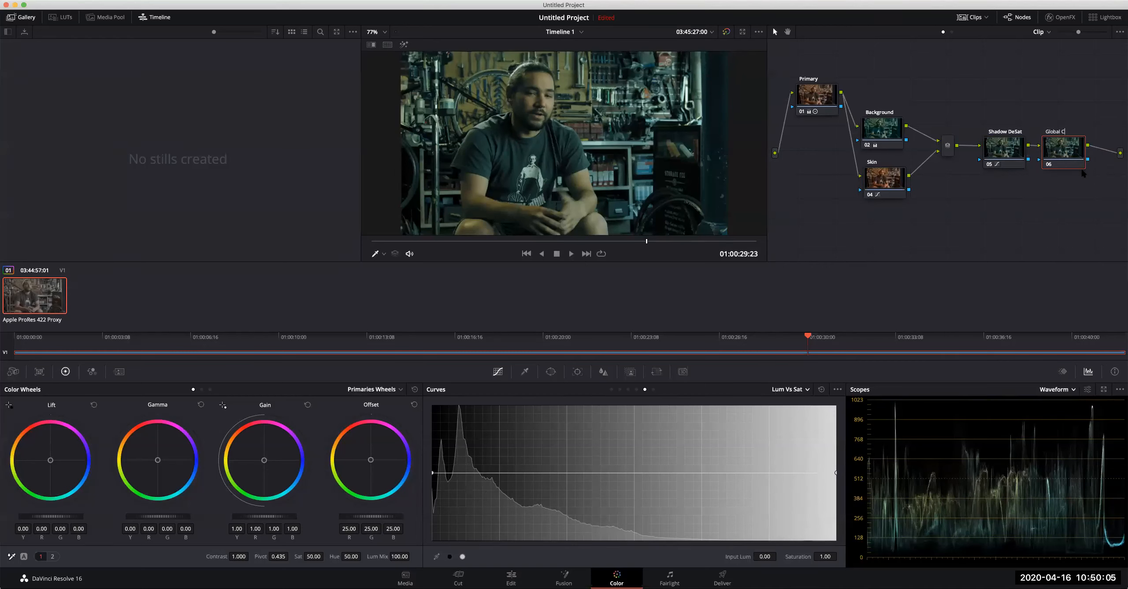
pyautogui.write('trl')
pyautogui.press('Return')
# Step: Warm the Global Ctrl node's Offset to about R 30.73, G 23.19, B 20.95, and compare the image with the node off and on
pyautogui.moveTo(371, 461); pyautogui.dragTo(348, 418)
pyautogui.press('super+d')
pyautogui.press('super+d')
pyautogui.press('super+d')
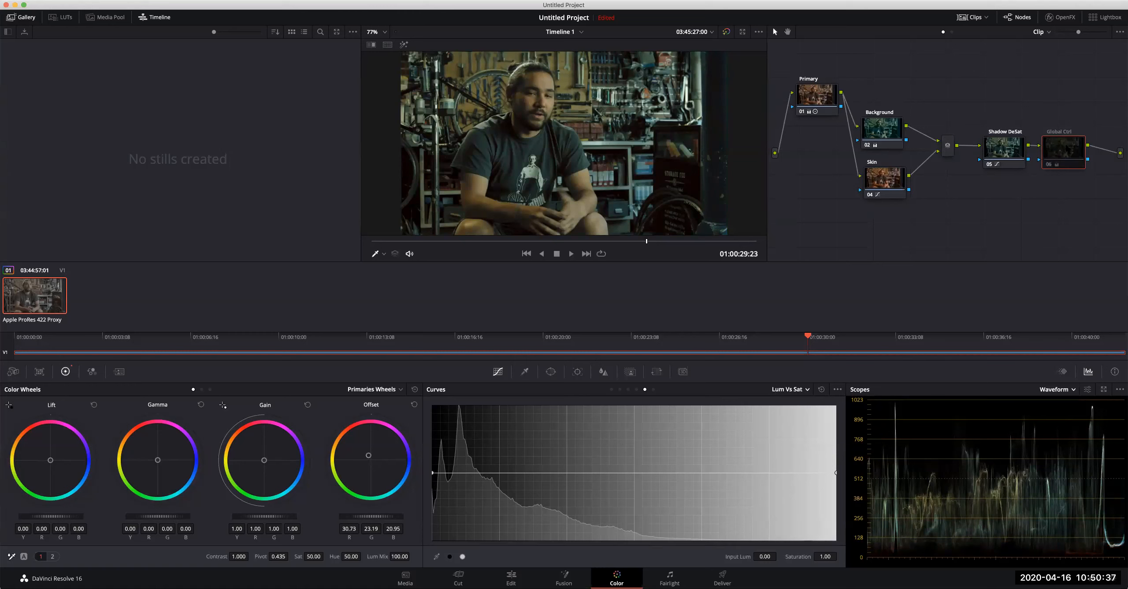
pyautogui.press('super+d')
pyautogui.press('super+d')
pyautogui.press('super+d')
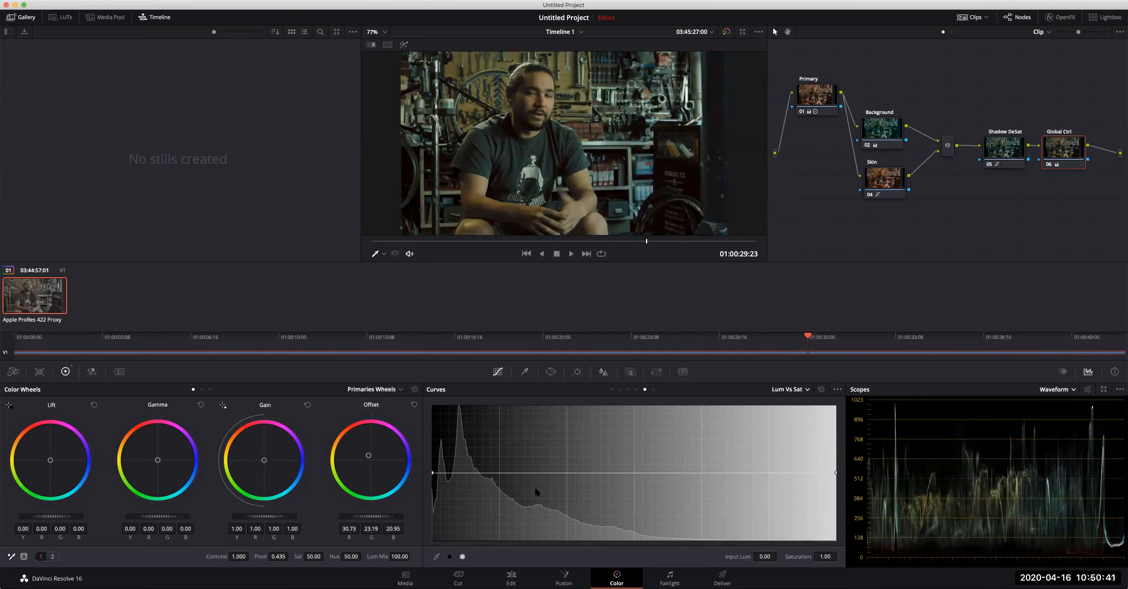
# Step: Ease the Global Ctrl Offset to about R 28.66, G 23.28, B 22.15, and check the image full screen
pyautogui.moveTo(369, 455); pyautogui.dragTo(375, 465)
pyautogui.press('super+f')
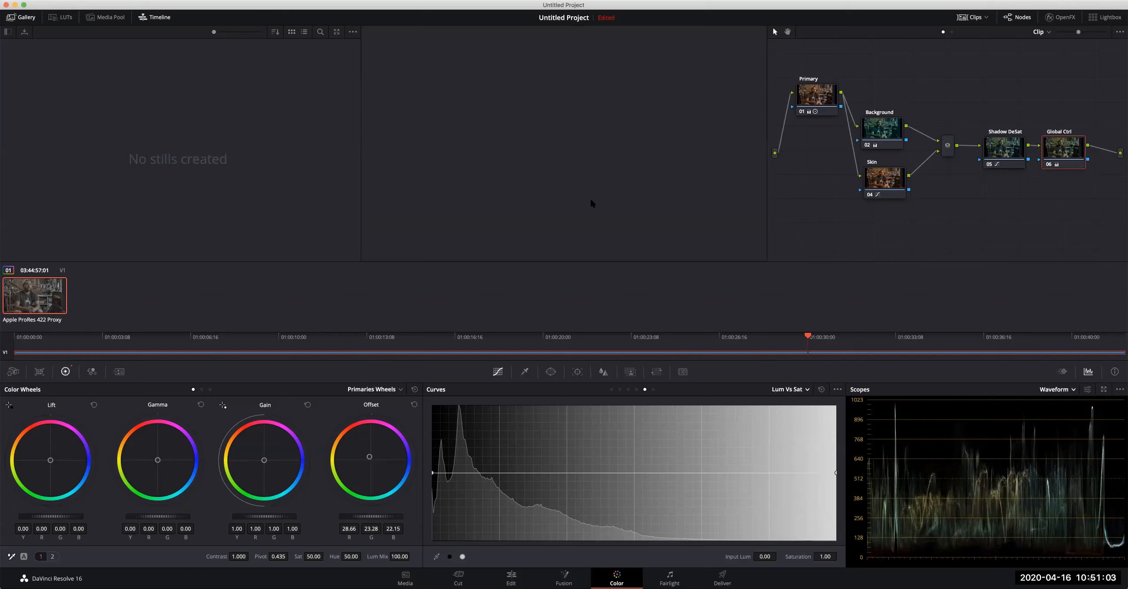
pyautogui.press('super+f')
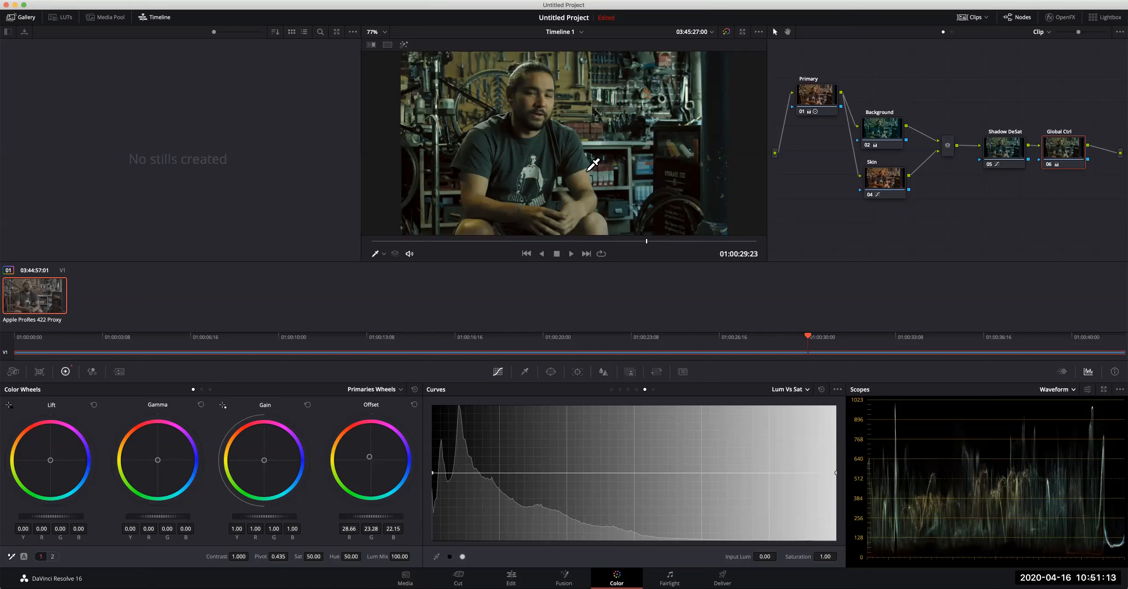
# Step: Compare the finished grade with the ungraded clip by bypassing and restoring all grades
pyautogui.hotkey('shift', 'd')
pyautogui.hotkey('shift', 'd')
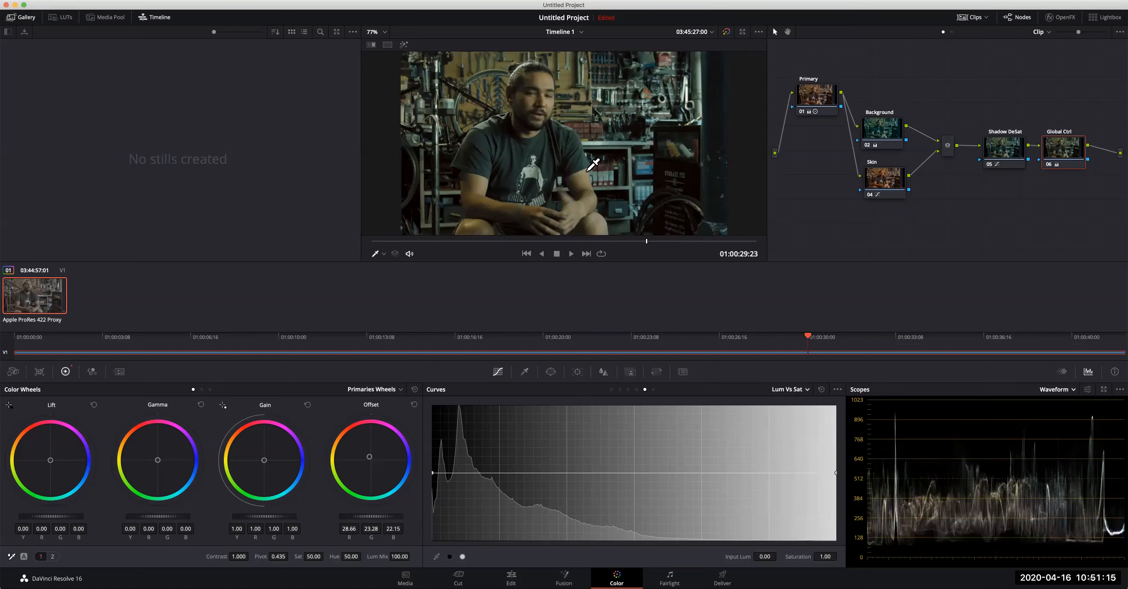
pyautogui.hotkey('shift', 'd')
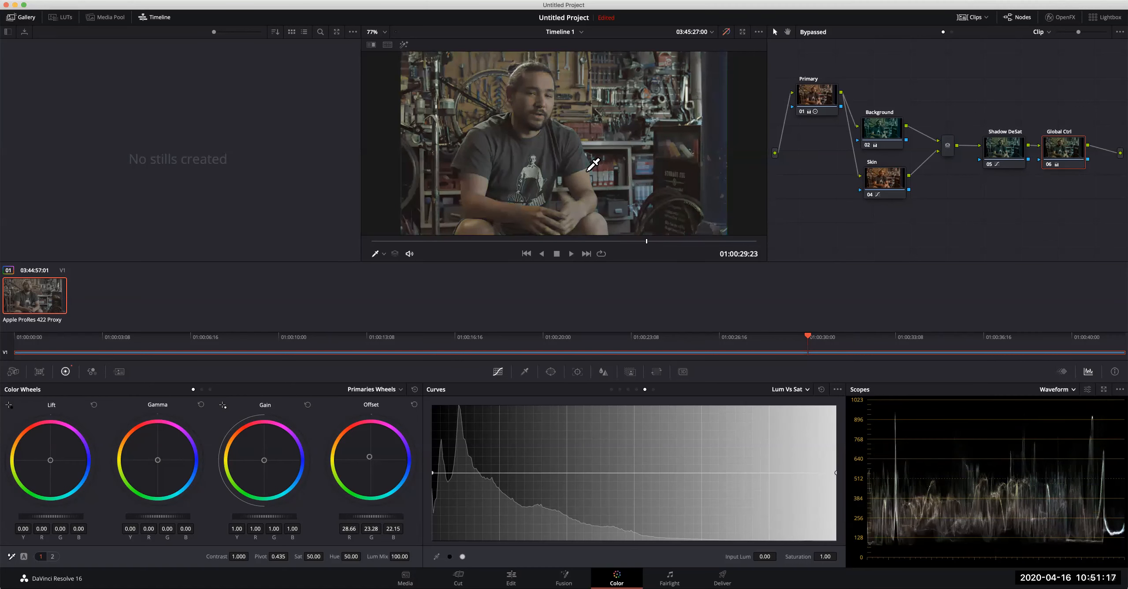
pyautogui.hotkey('shift', 'd')
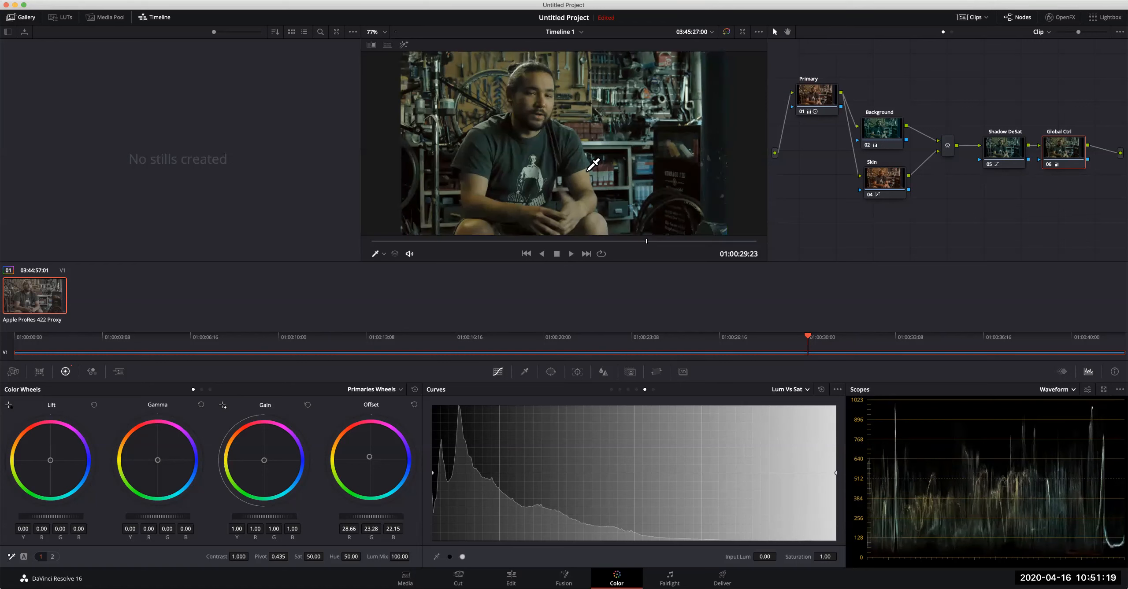